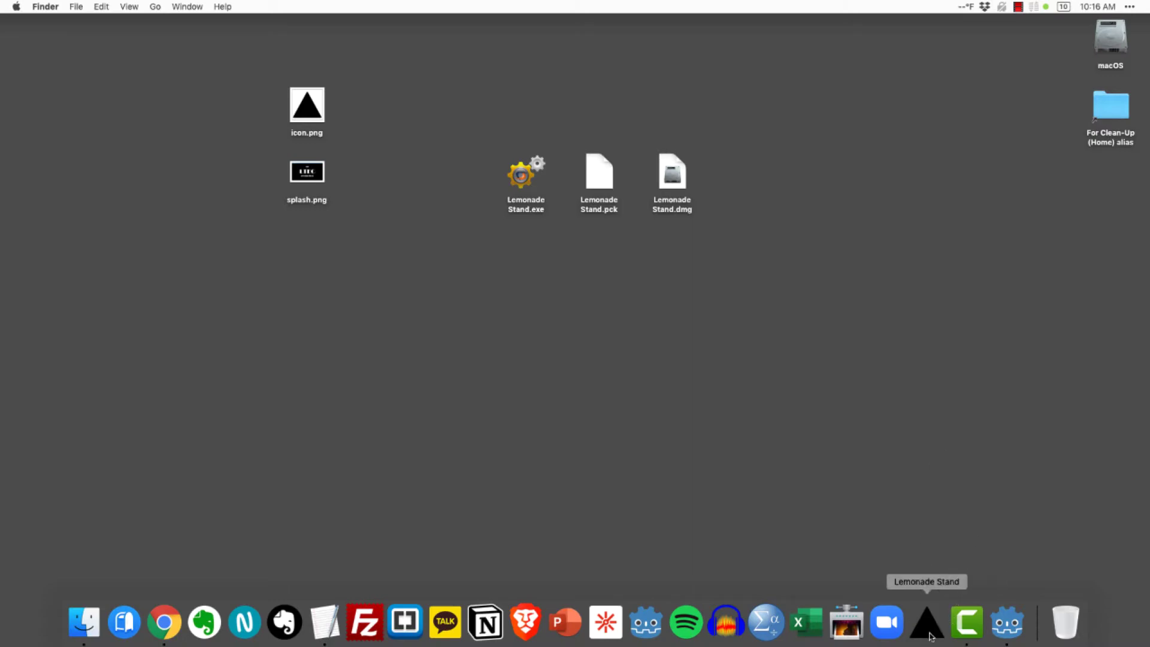
Launch the installed Lemonade Stand game, leave full screen, pass the Welcome screen, then quit it
{"action": "left_click", "coordinate": [931, 636]}
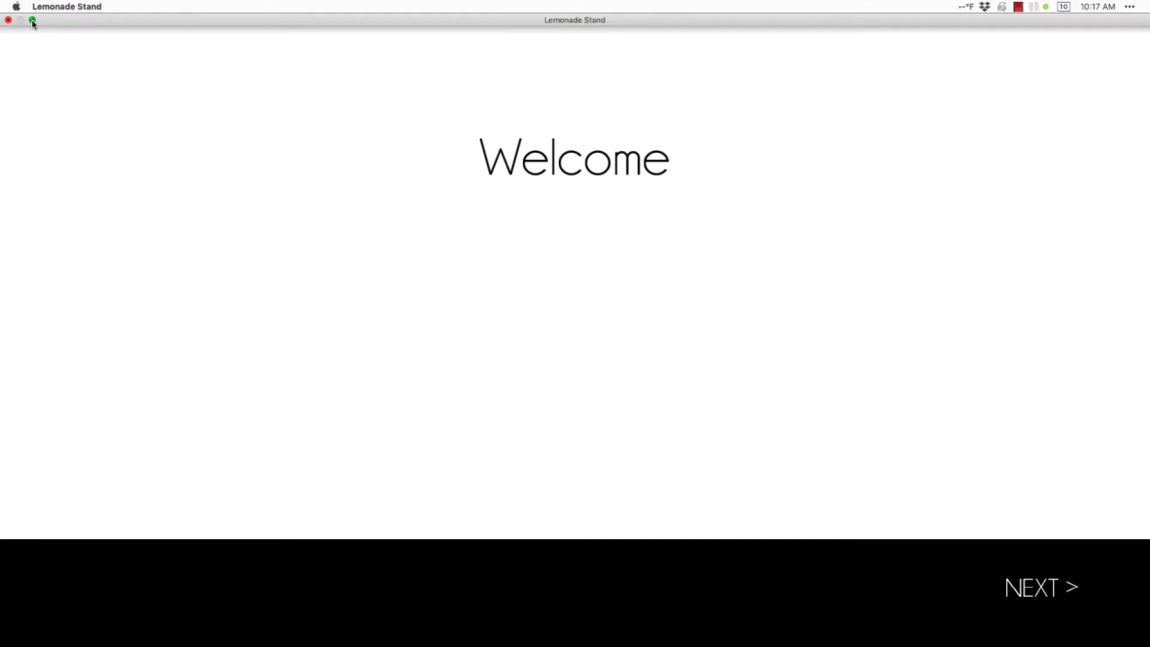
{"action": "left_click", "coordinate": [32, 20]}
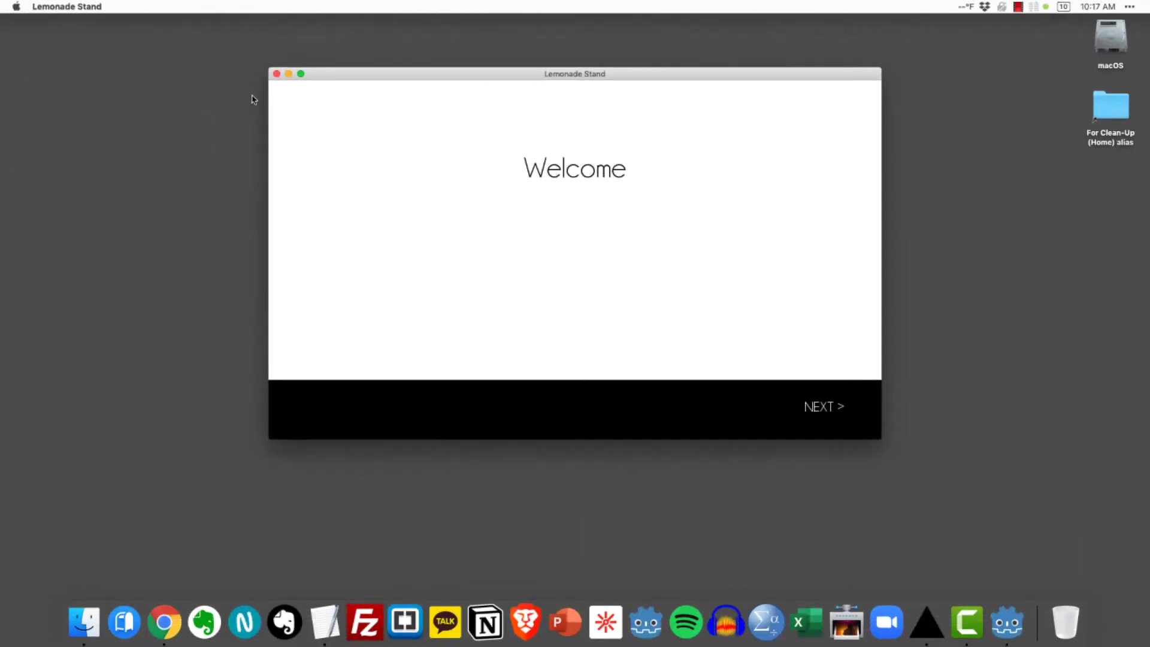
{"action": "left_click", "coordinate": [825, 410]}
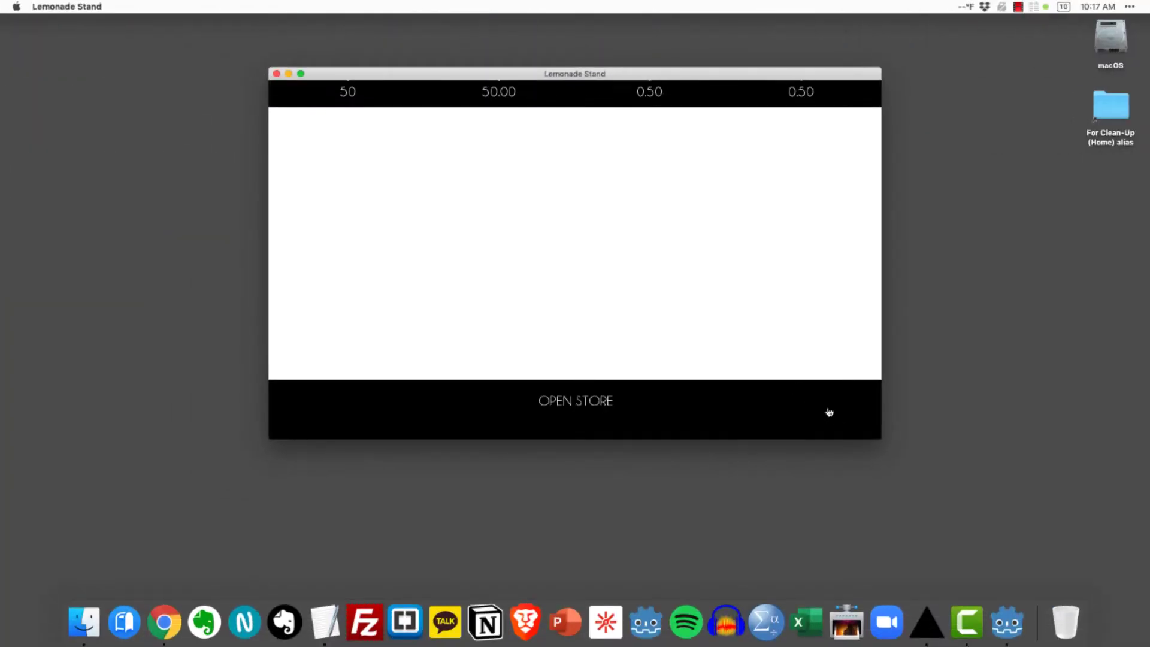
{"action": "left_click", "coordinate": [276, 74]}
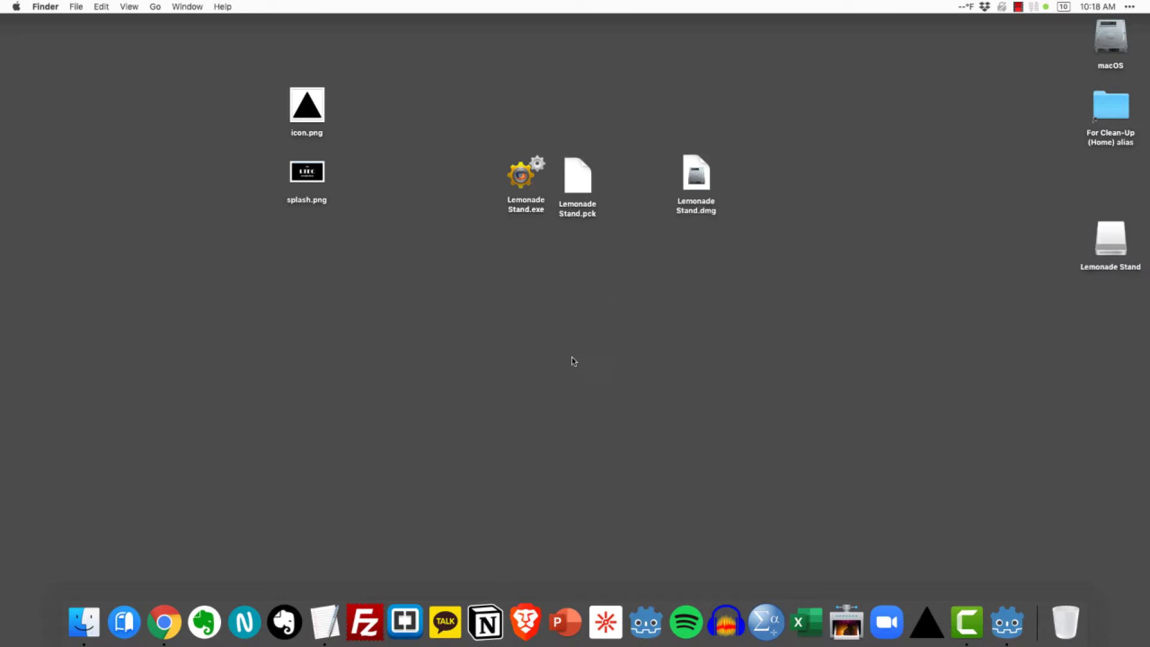
Preview icon.png and then splash.png on the desktop with Quick Look
{"action": "left_click", "coordinate": [309, 107]}
{"action": "key", "text": "space"}
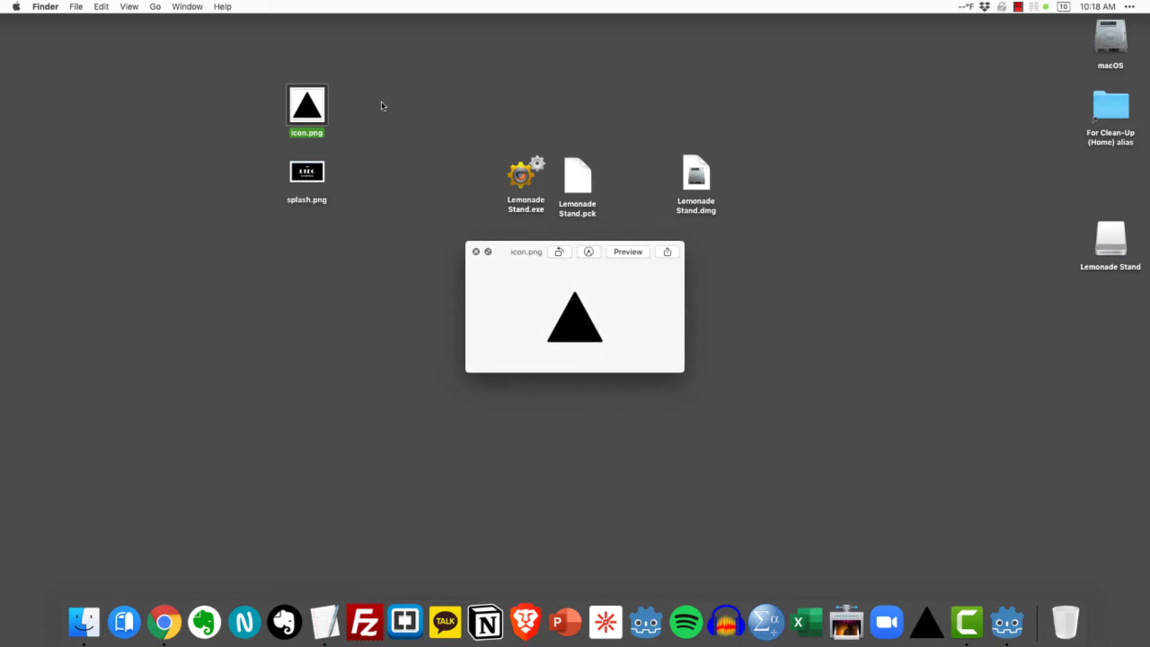
{"action": "key", "text": "space"}
{"action": "left_click", "coordinate": [318, 182]}
{"action": "key", "text": "space"}
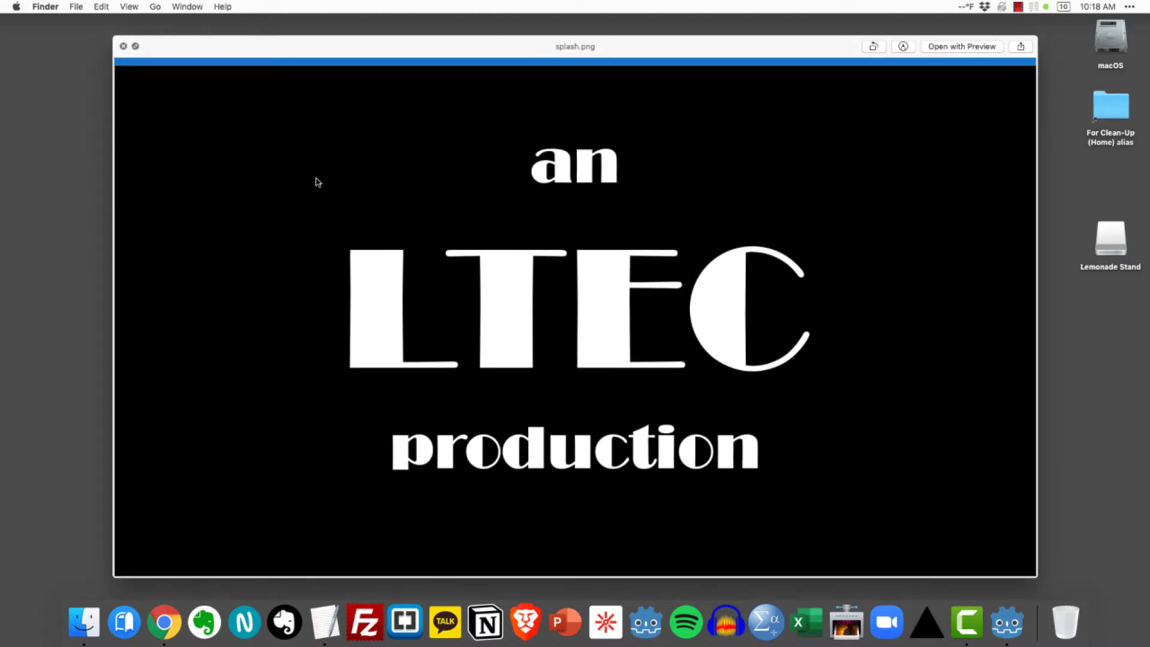
{"action": "key", "text": "space"}
Eject the mounted Lemonade Stand disk from the desktop
{"action": "left_click", "coordinate": [823, 302]}
{"action": "right_click", "coordinate": [1103, 246]}
{"action": "left_click", "coordinate": [1030, 266]}
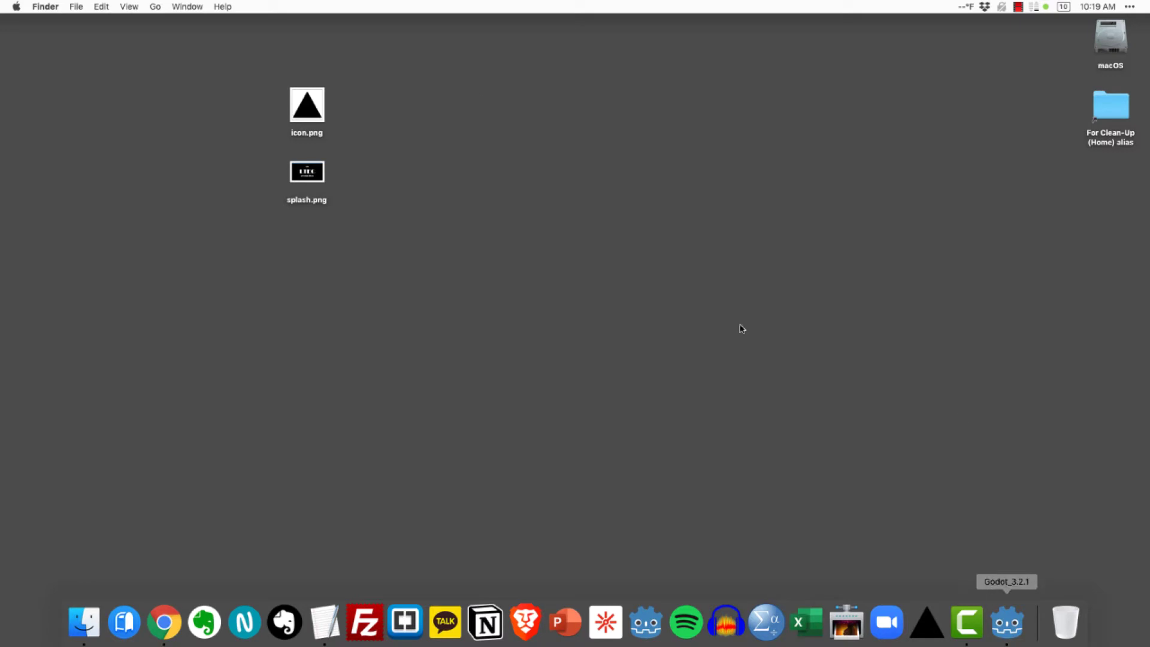
Move icon.png and splash.png to the desktop's right side and narrow the Godot window
{"action": "left_click_drag", "start_coordinate": [416, 208], "coordinate": [280, 71]}
{"action": "left_click_drag", "start_coordinate": [307, 108], "coordinate": [1120, 198]}
{"action": "left_click", "coordinate": [1021, 633]}
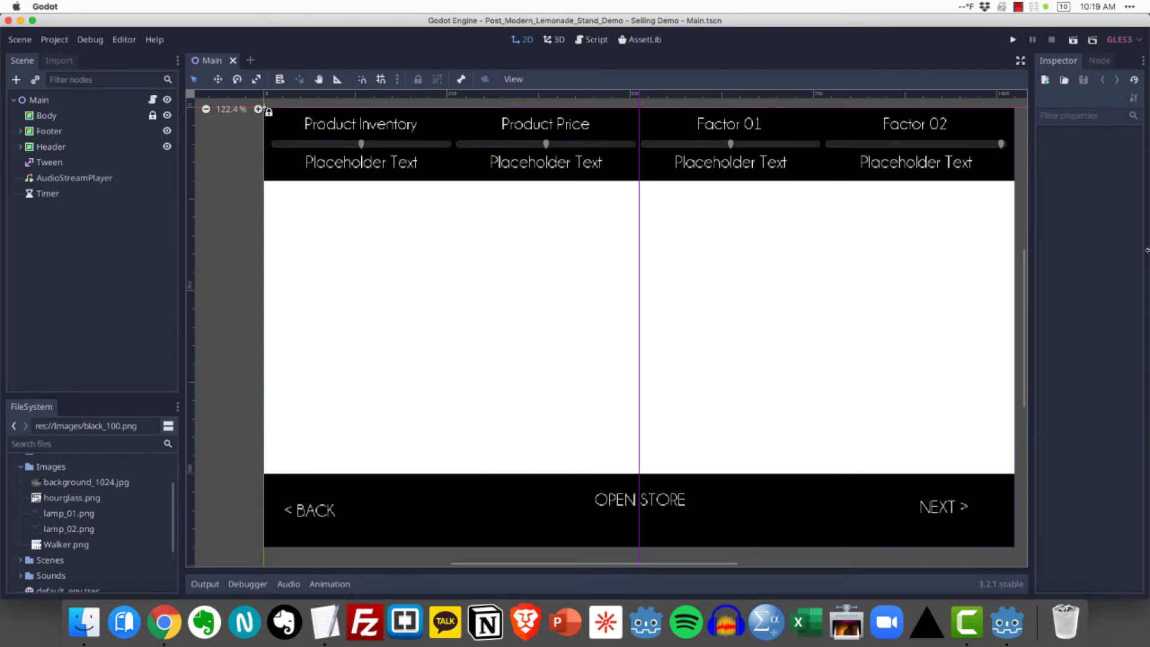
{"action": "left_click_drag", "start_coordinate": [1127, 251], "coordinate": [881, 250]}
Copy icon.png and splash.png into the project's Images folder, then make Godot full screen
{"action": "left_click", "coordinate": [994, 221]}
{"action": "left_click_drag", "start_coordinate": [1048, 179], "coordinate": [1112, 293]}
{"action": "left_click_drag", "start_coordinate": [1118, 193], "coordinate": [60, 474]}
{"action": "left_click", "coordinate": [22, 467]}
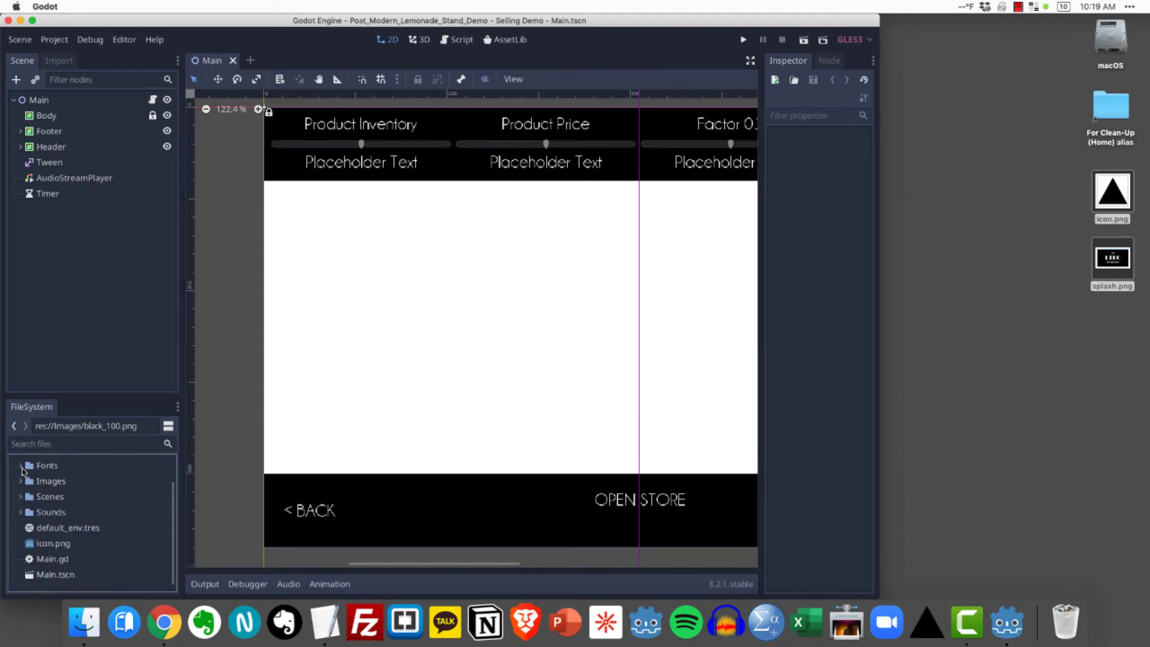
{"action": "key", "text": "ctrl+alt+Return"}
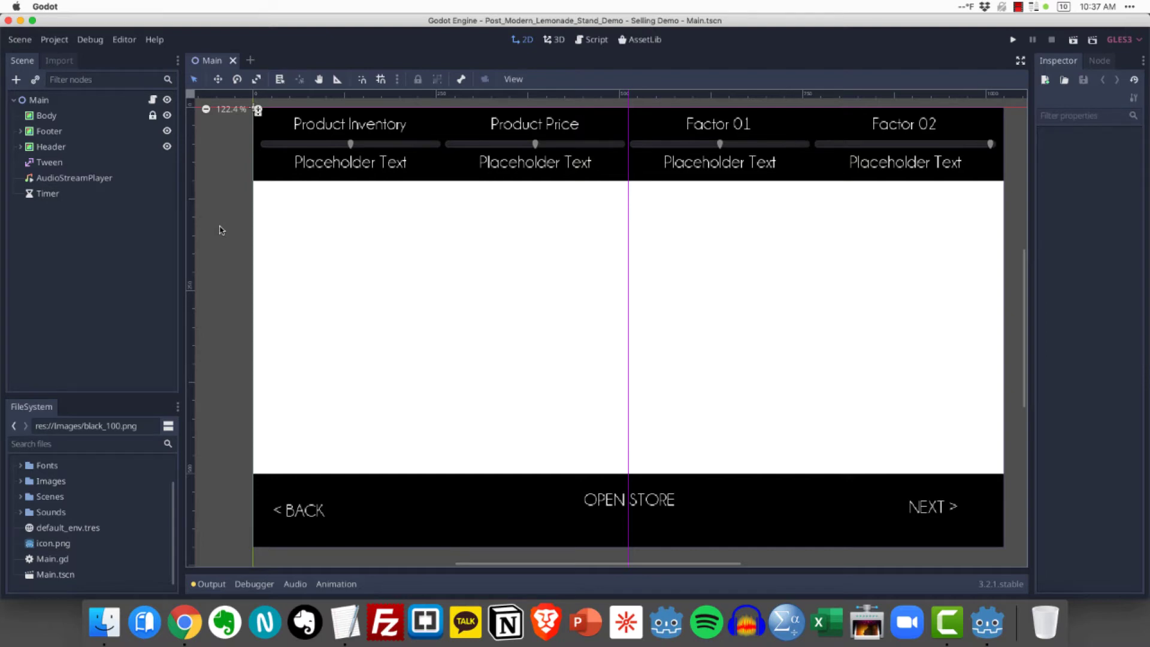
In Project Settings > Application > Config, set Icon to res://Images/icon.png
{"action": "left_click", "coordinate": [53, 41]}
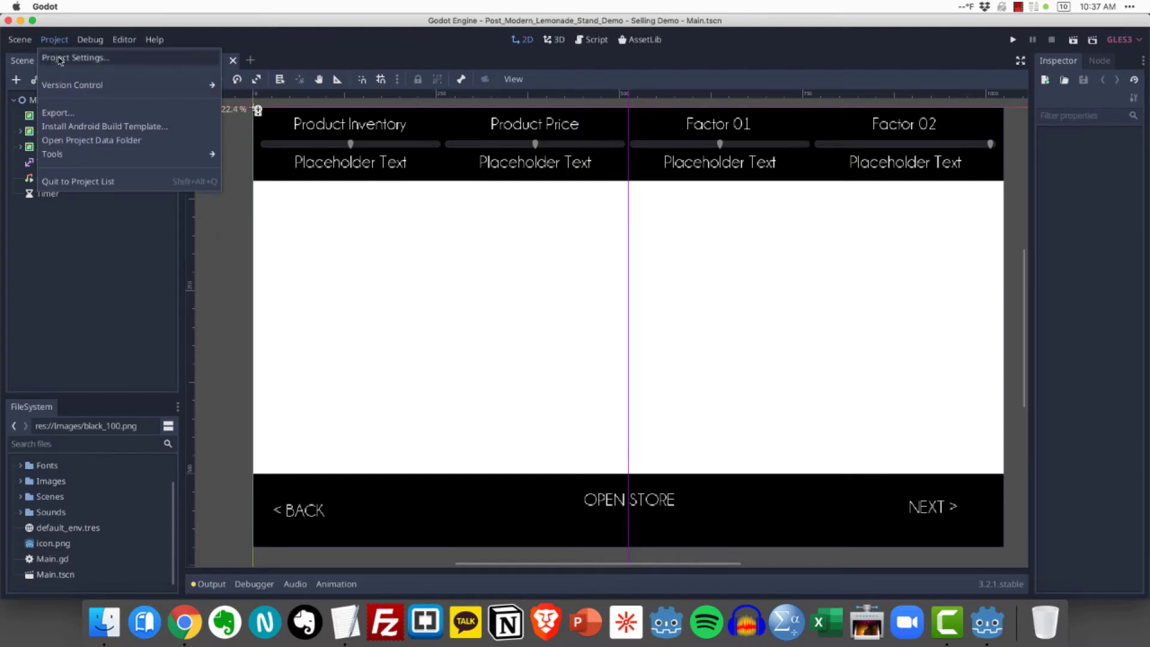
{"action": "left_click", "coordinate": [60, 58]}
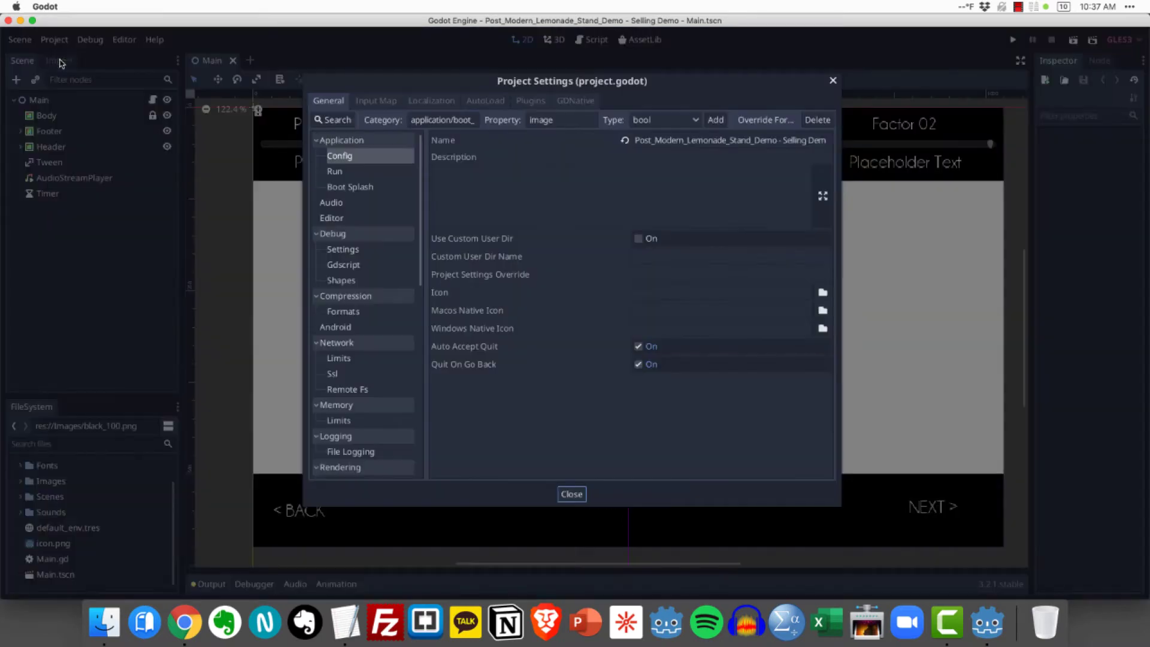
{"action": "left_click", "coordinate": [342, 161]}
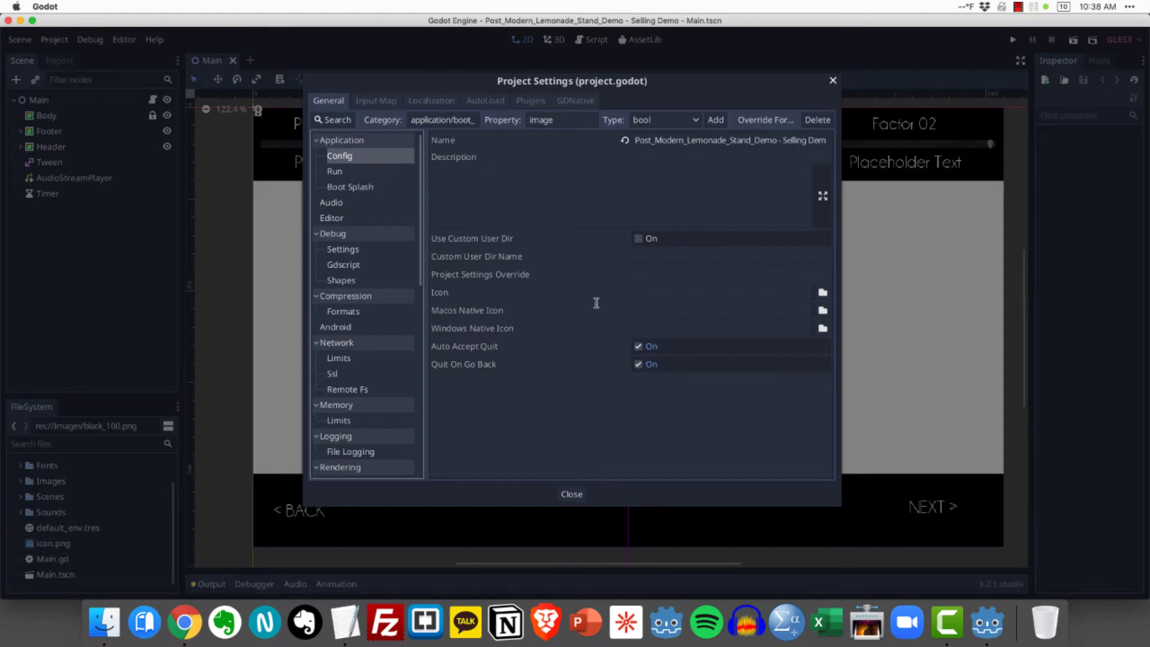
{"action": "left_click", "coordinate": [823, 293]}
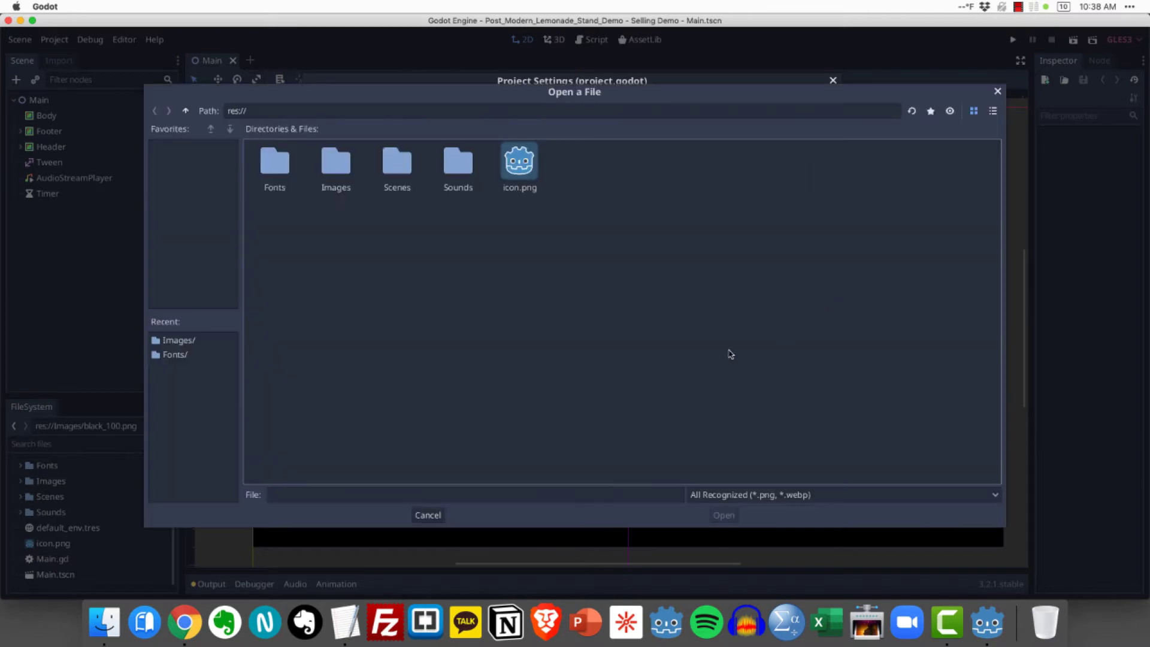
{"action": "double_click", "coordinate": [337, 165]}
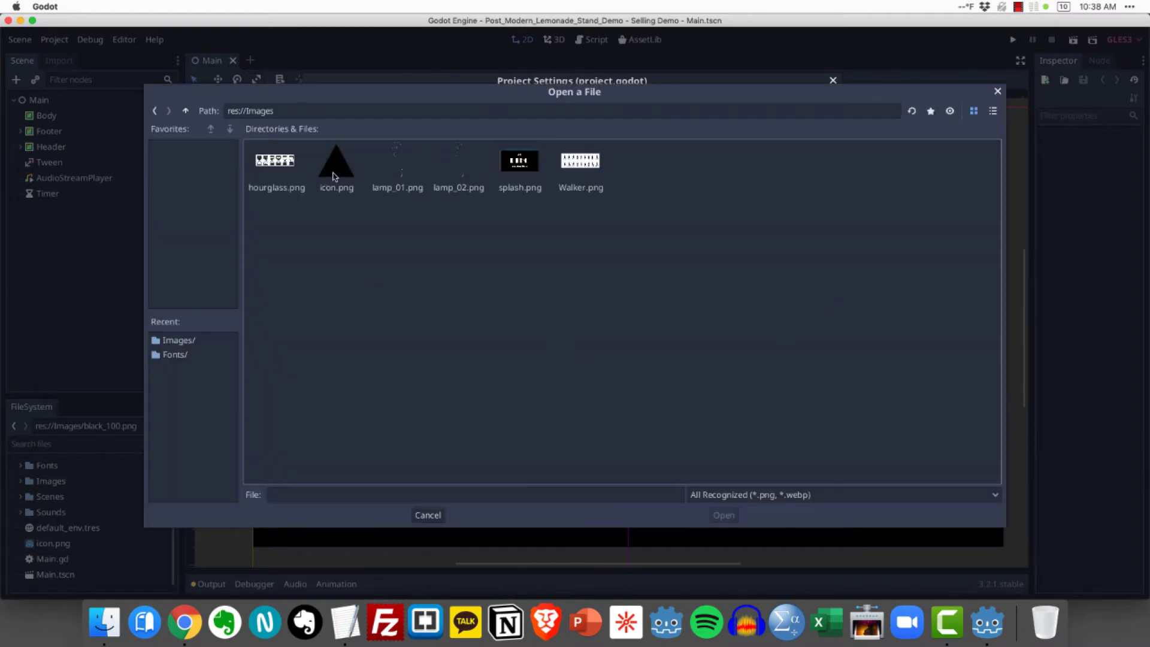
{"action": "left_click", "coordinate": [335, 173]}
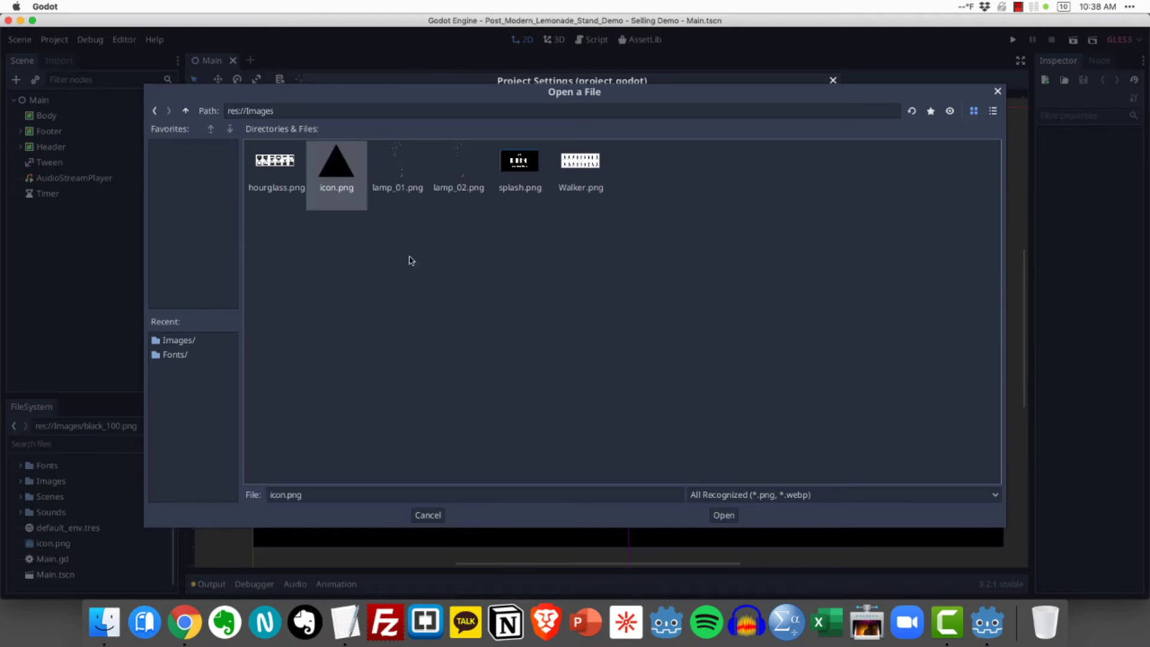
{"action": "left_click", "coordinate": [731, 519]}
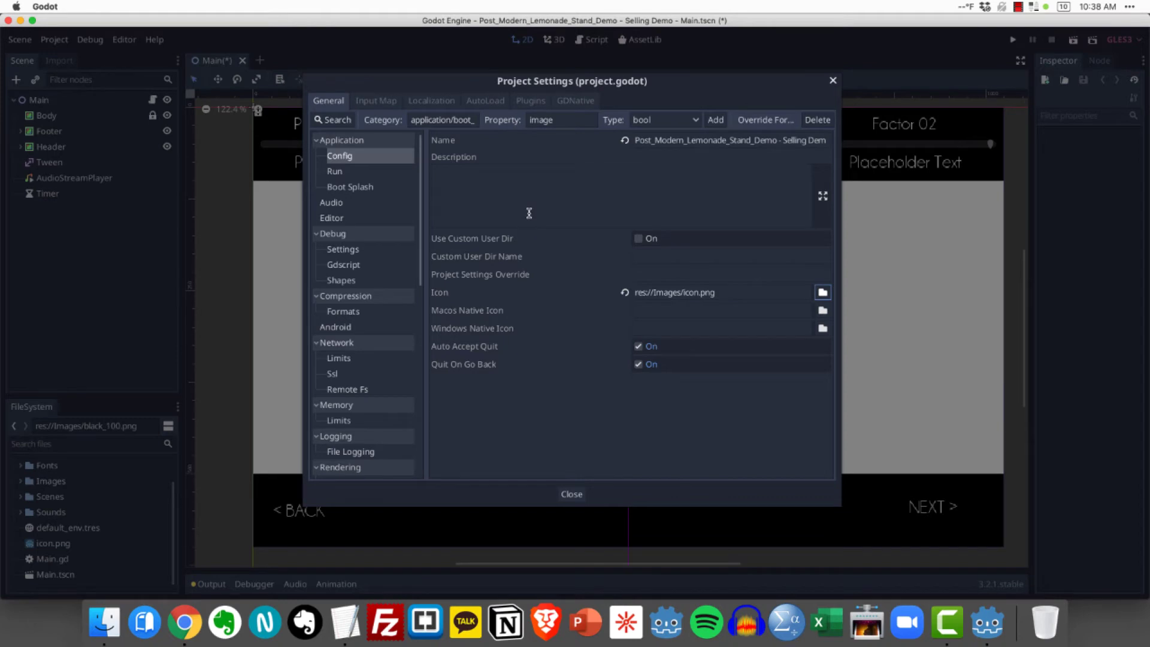
Set the boot splash image to res://Images/splash.png with Fullsize and Use Filter enabled
{"action": "left_click", "coordinate": [352, 187]}
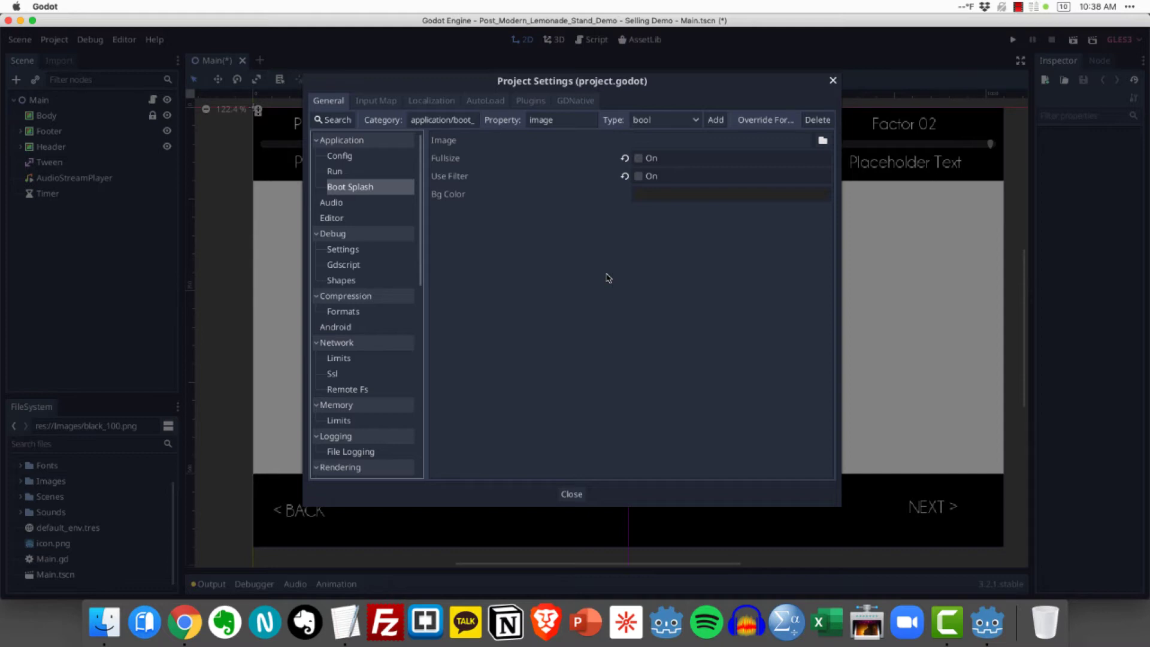
{"action": "left_click", "coordinate": [822, 141]}
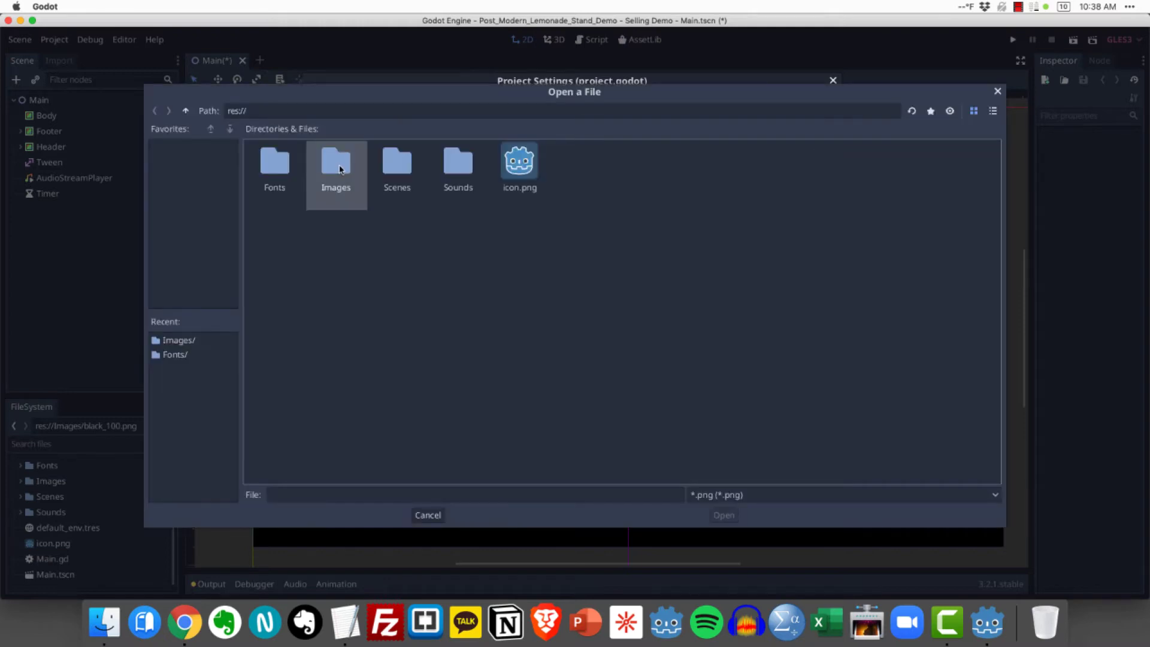
{"action": "double_click", "coordinate": [341, 171]}
{"action": "left_click", "coordinate": [525, 168]}
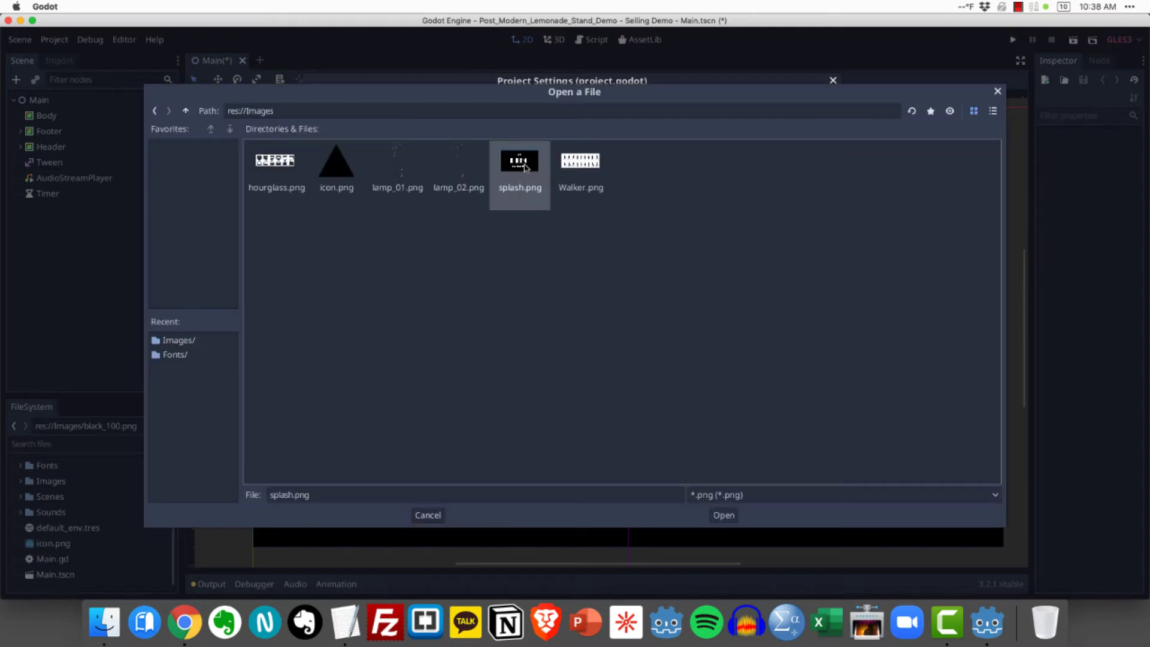
{"action": "left_click", "coordinate": [726, 520]}
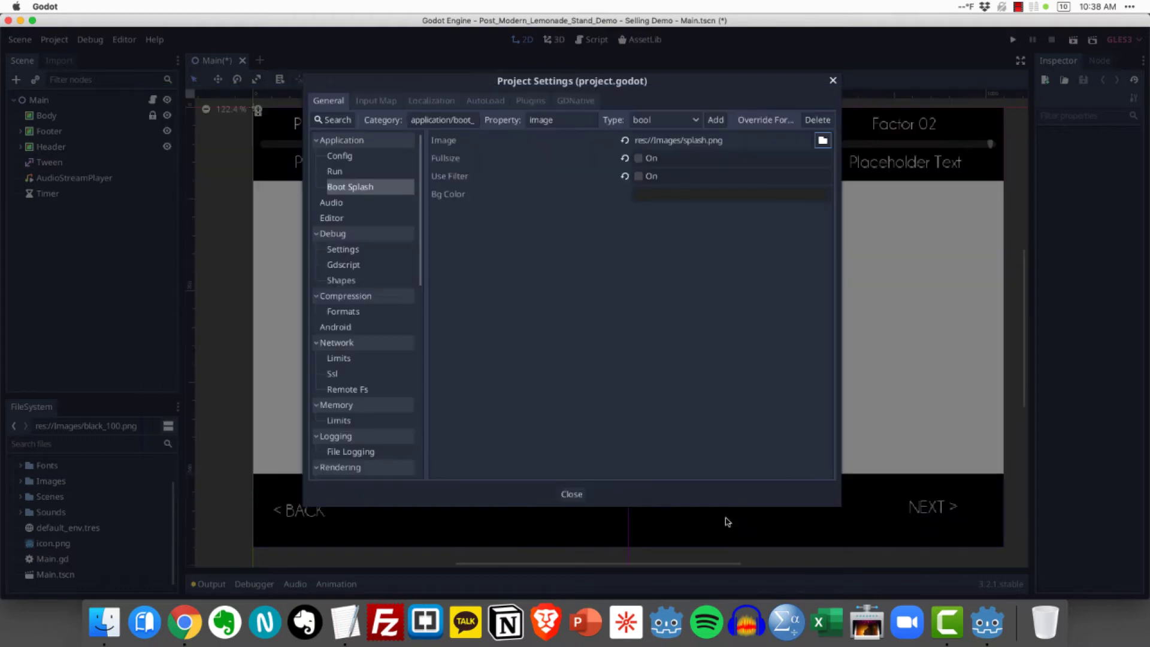
{"action": "left_click", "coordinate": [638, 159]}
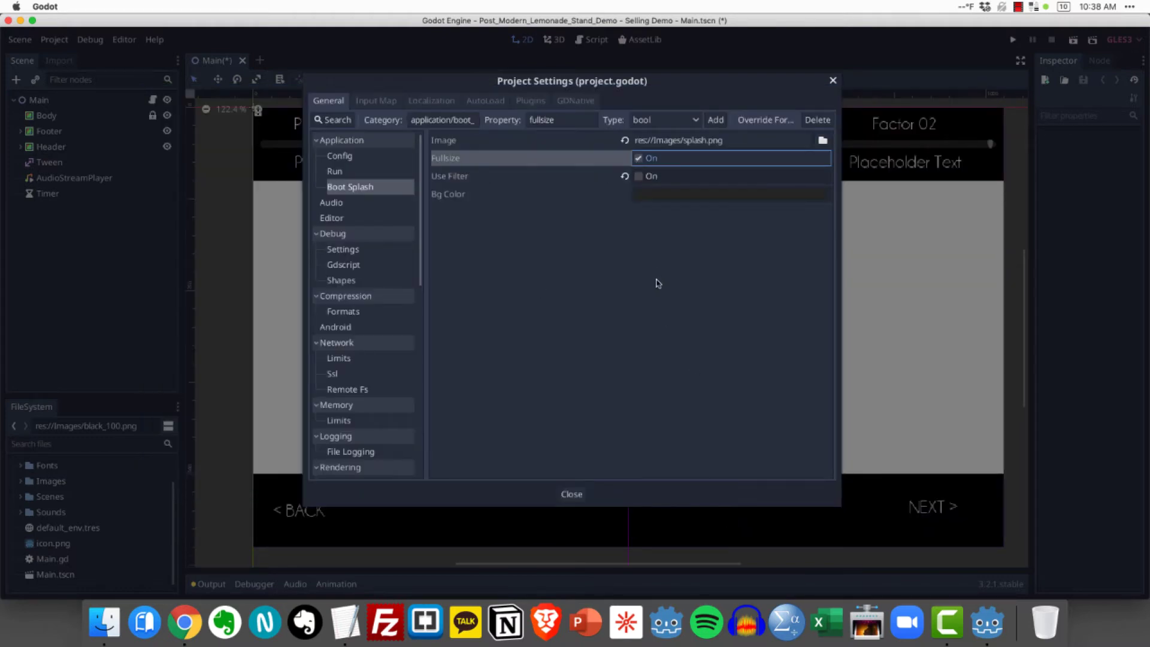
{"action": "left_click", "coordinate": [645, 179]}
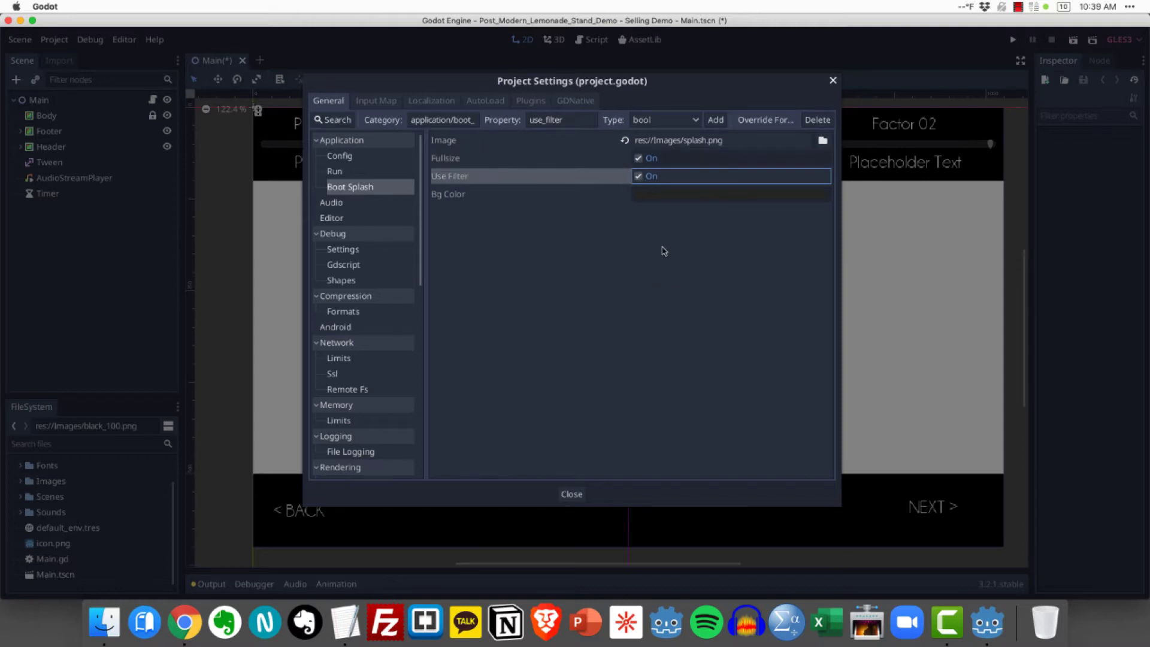
Set the boot splash Bg Color to black (000000) and close Project Settings
{"action": "left_click", "coordinate": [655, 197]}
{"action": "left_click_drag", "start_coordinate": [623, 297], "coordinate": [569, 296]}
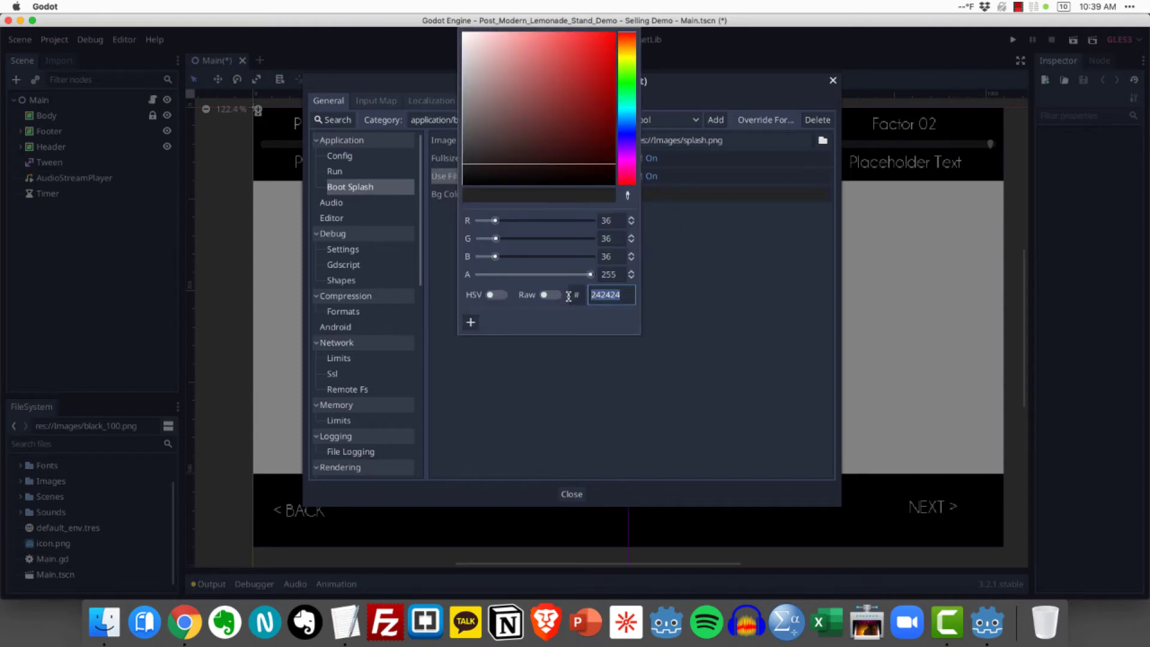
{"action": "type", "text": "000000"}
{"action": "key", "text": "Return"}
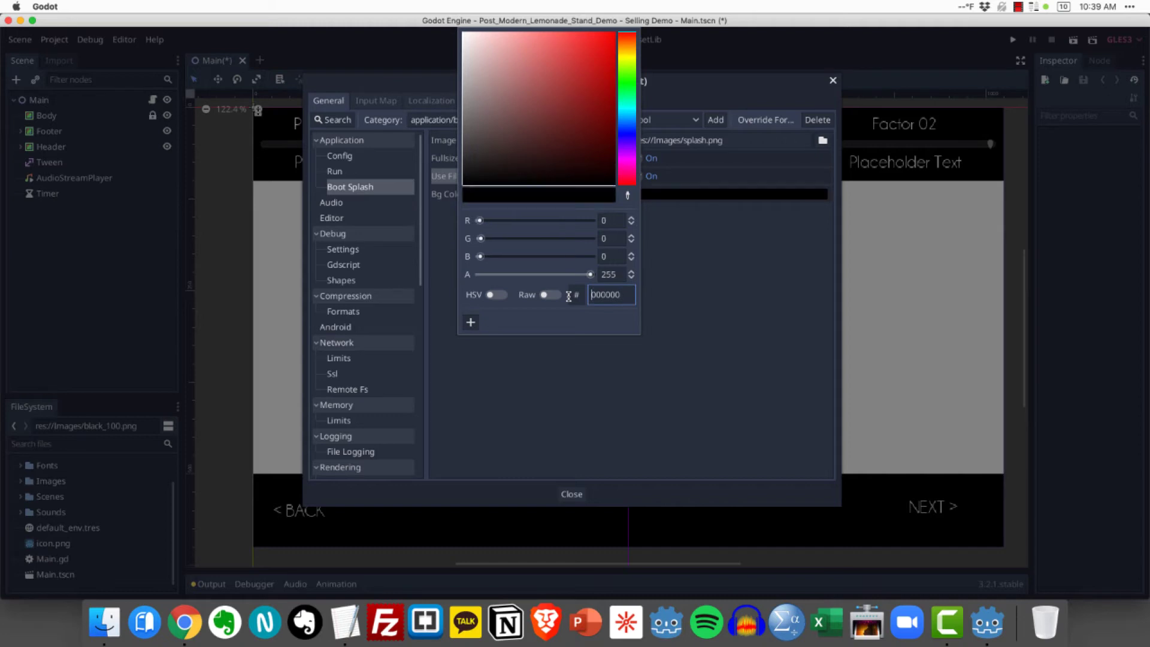
{"action": "left_click", "coordinate": [681, 351]}
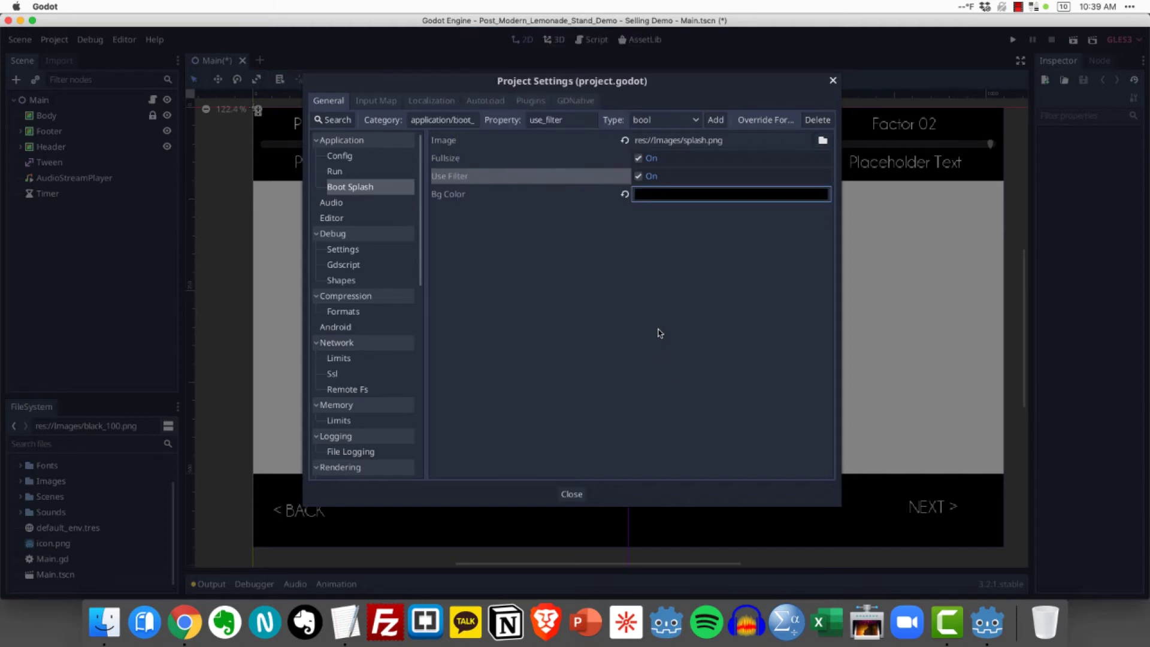
{"action": "left_click", "coordinate": [573, 495]}
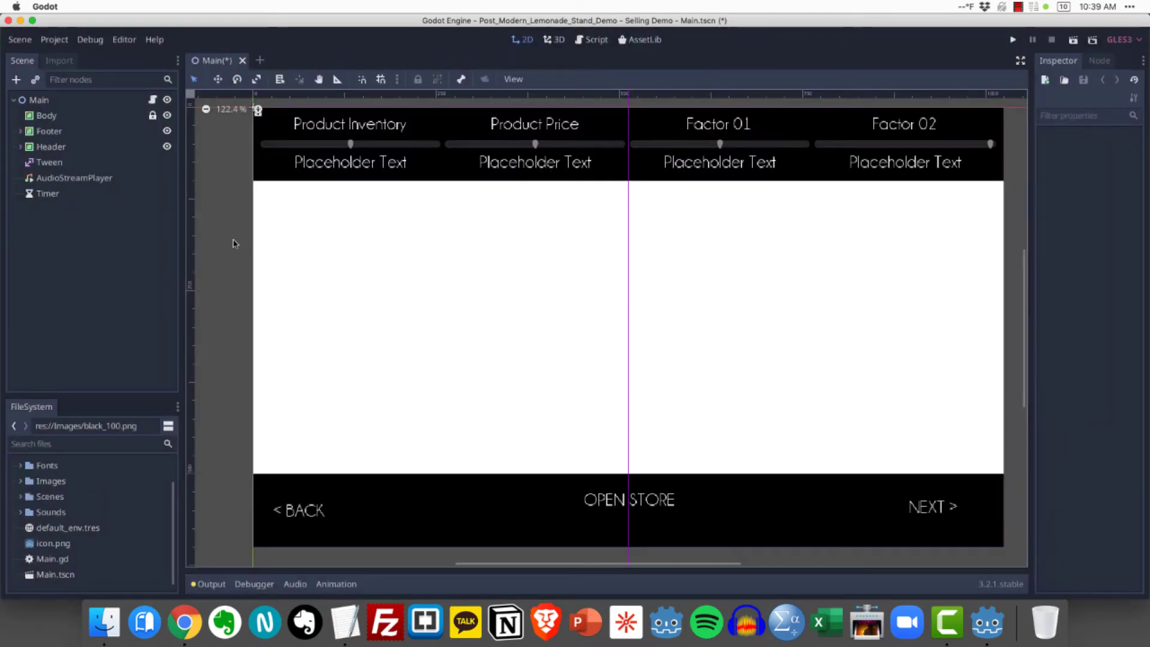
Save the scene, then add a Mac OSX preset in the Export window
{"action": "key", "text": "cmd+s"}
{"action": "left_click", "coordinate": [54, 40]}
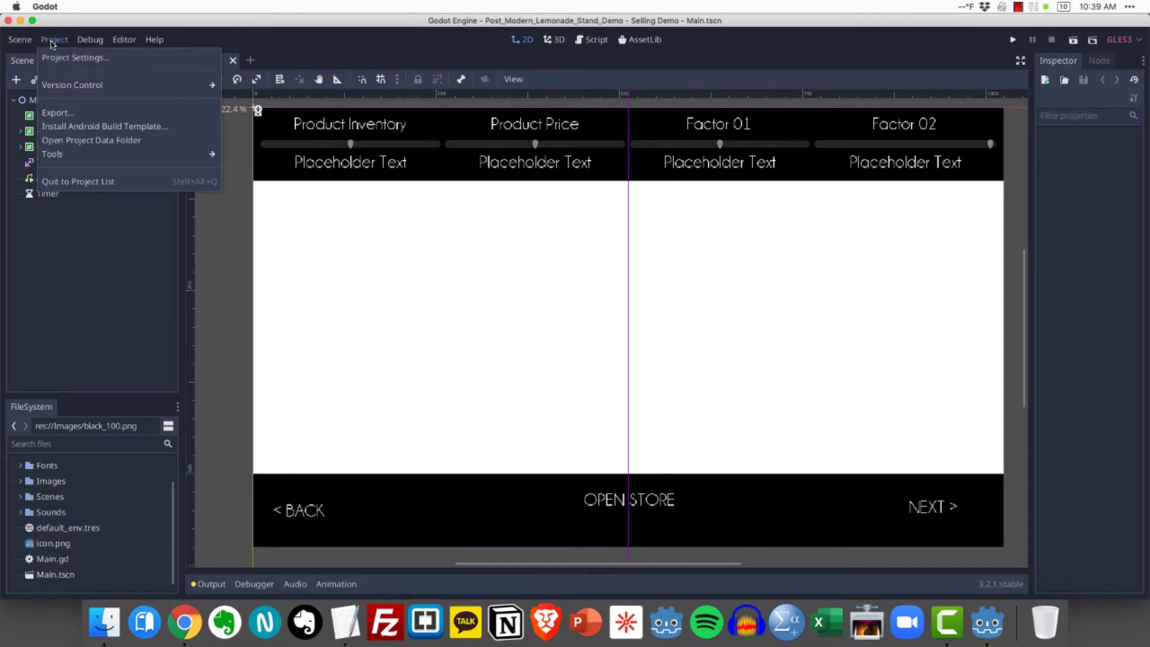
{"action": "left_click", "coordinate": [79, 115]}
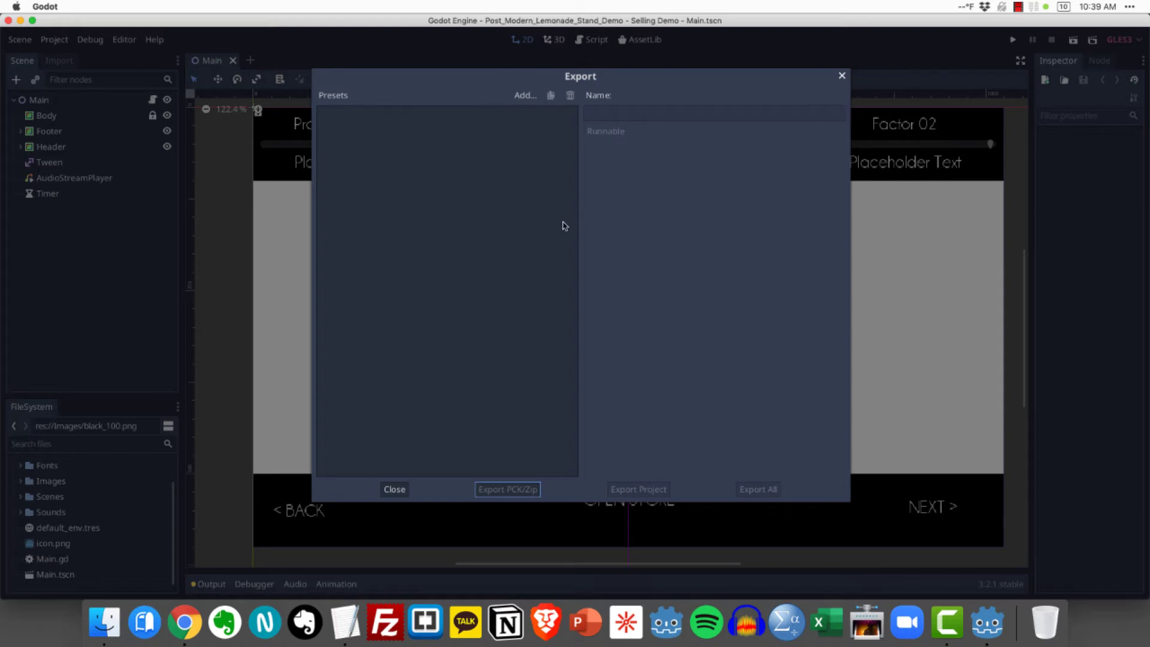
{"action": "left_click", "coordinate": [526, 95]}
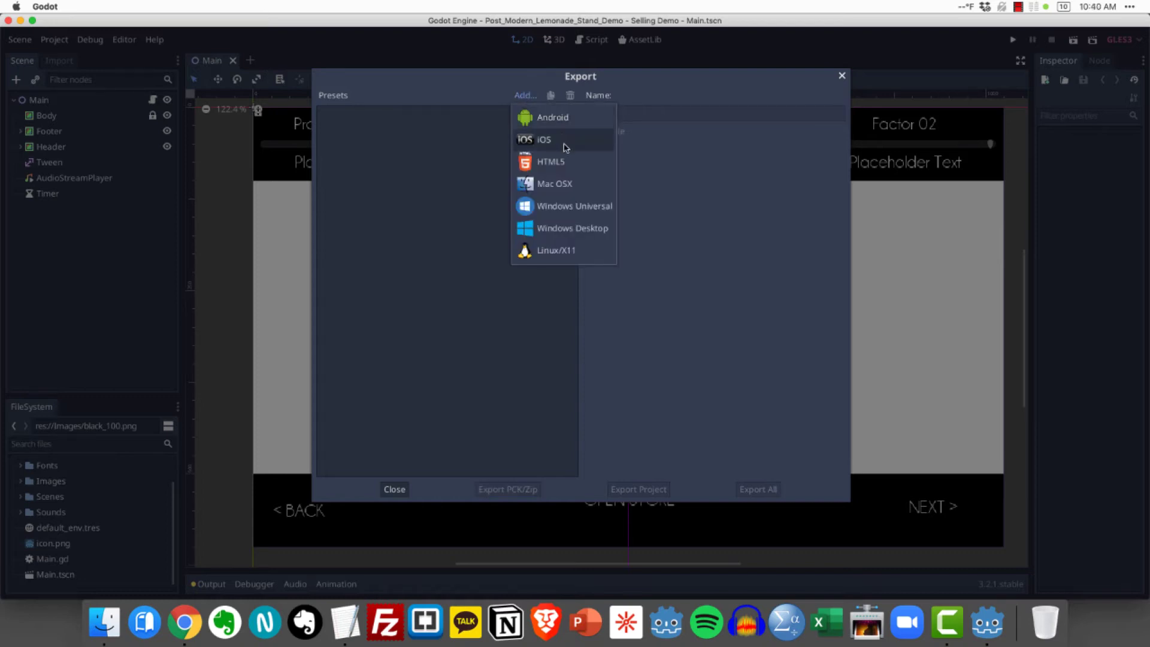
{"action": "left_click", "coordinate": [555, 186]}
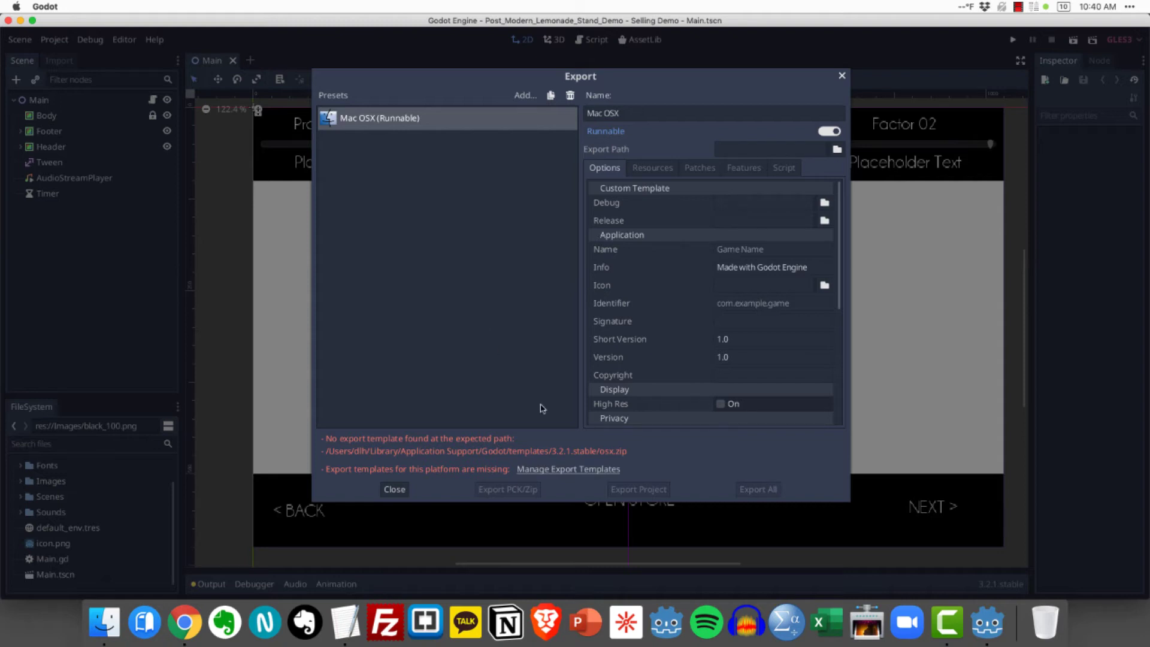
Download and install the Official 3.2.1 export templates, then close the Export Template Manager
{"action": "left_click", "coordinate": [571, 470]}
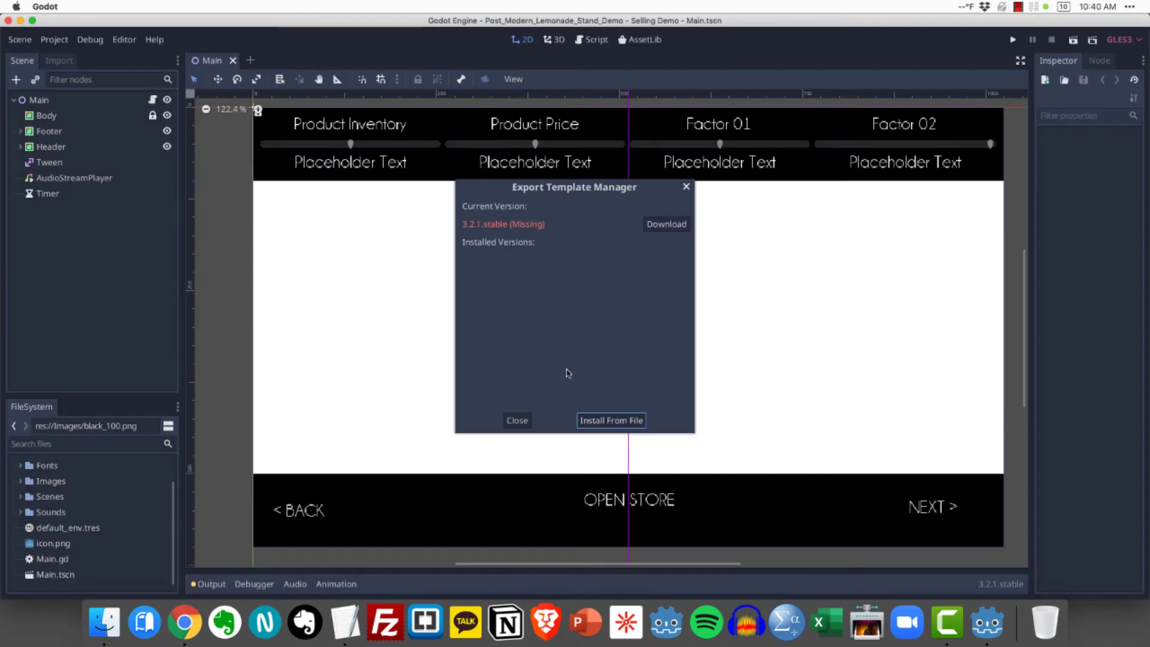
{"action": "left_click_drag", "start_coordinate": [570, 196], "coordinate": [591, 191]}
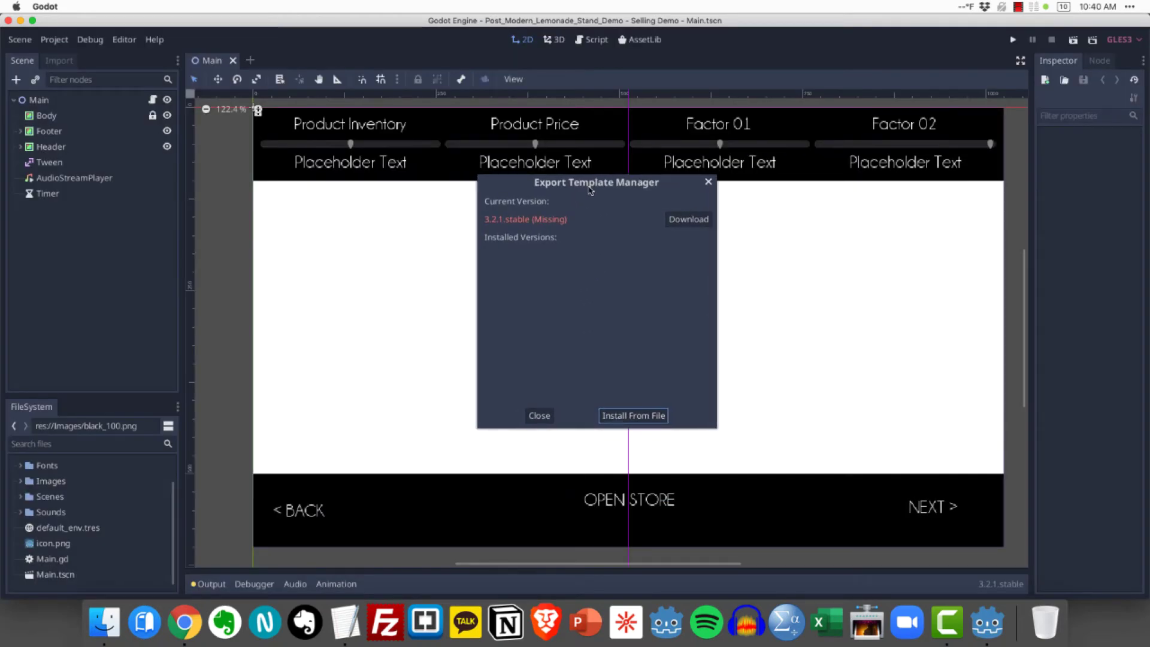
{"action": "left_click", "coordinate": [686, 221]}
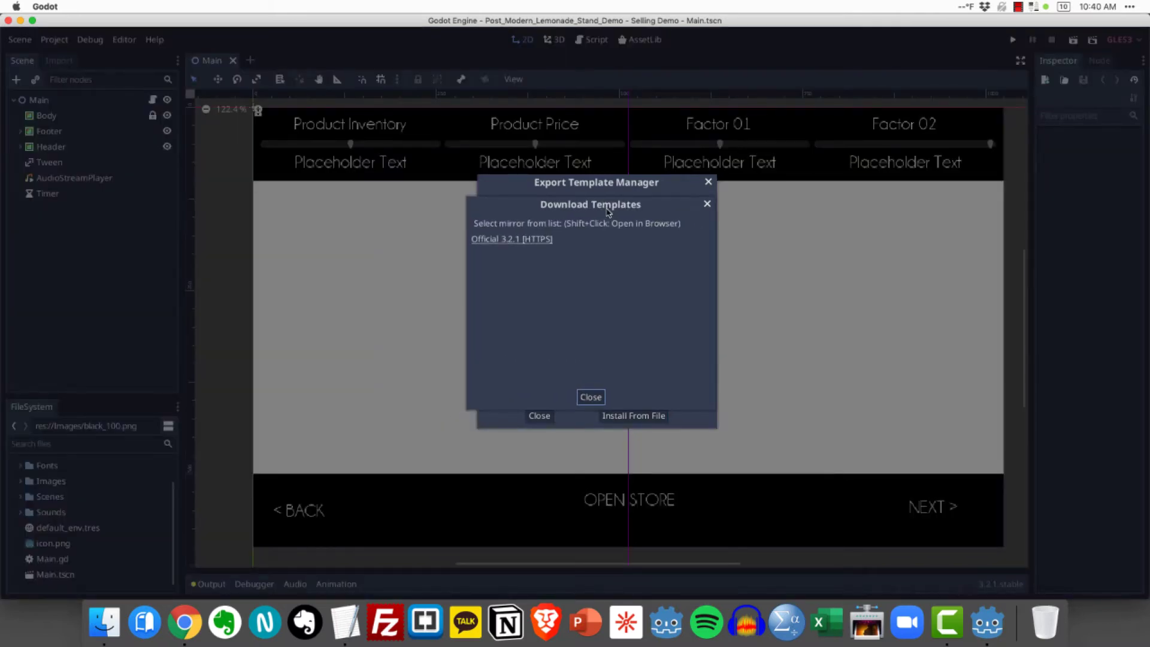
{"action": "left_click_drag", "start_coordinate": [608, 213], "coordinate": [612, 211]}
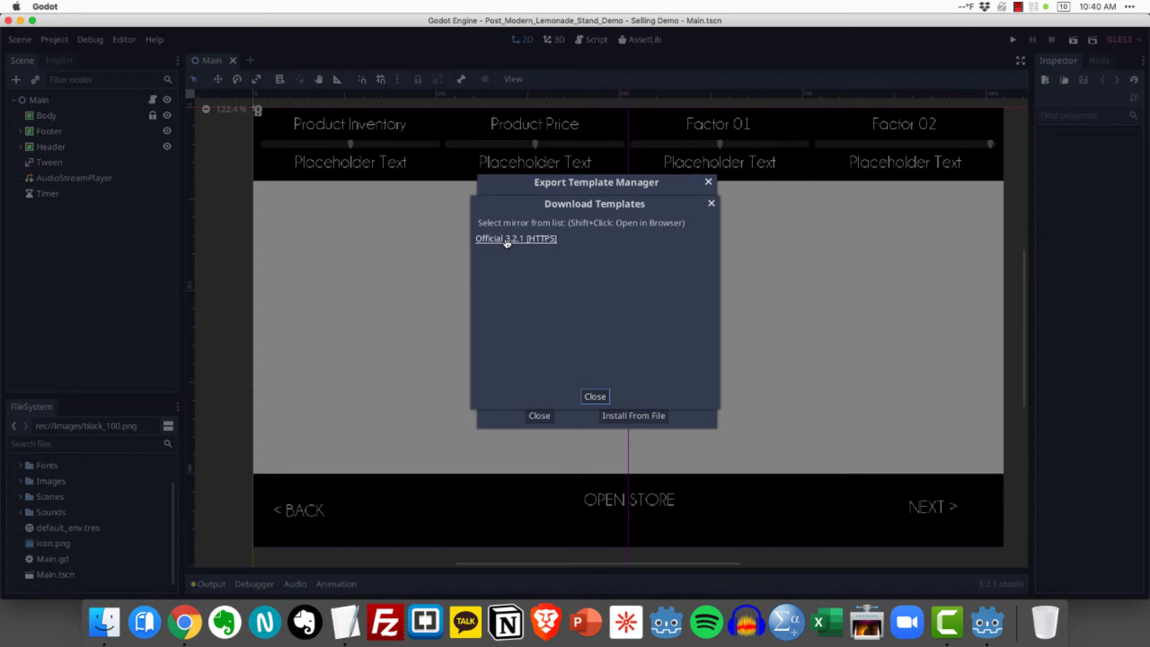
{"action": "left_click", "coordinate": [507, 241]}
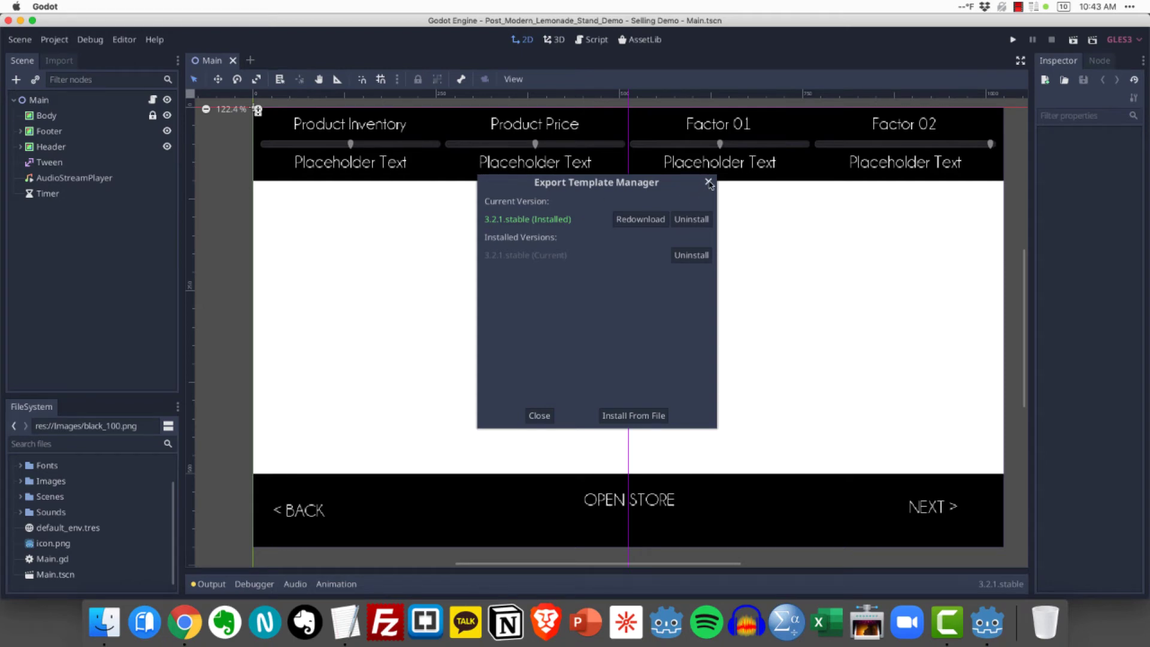
{"action": "left_click", "coordinate": [709, 182]}
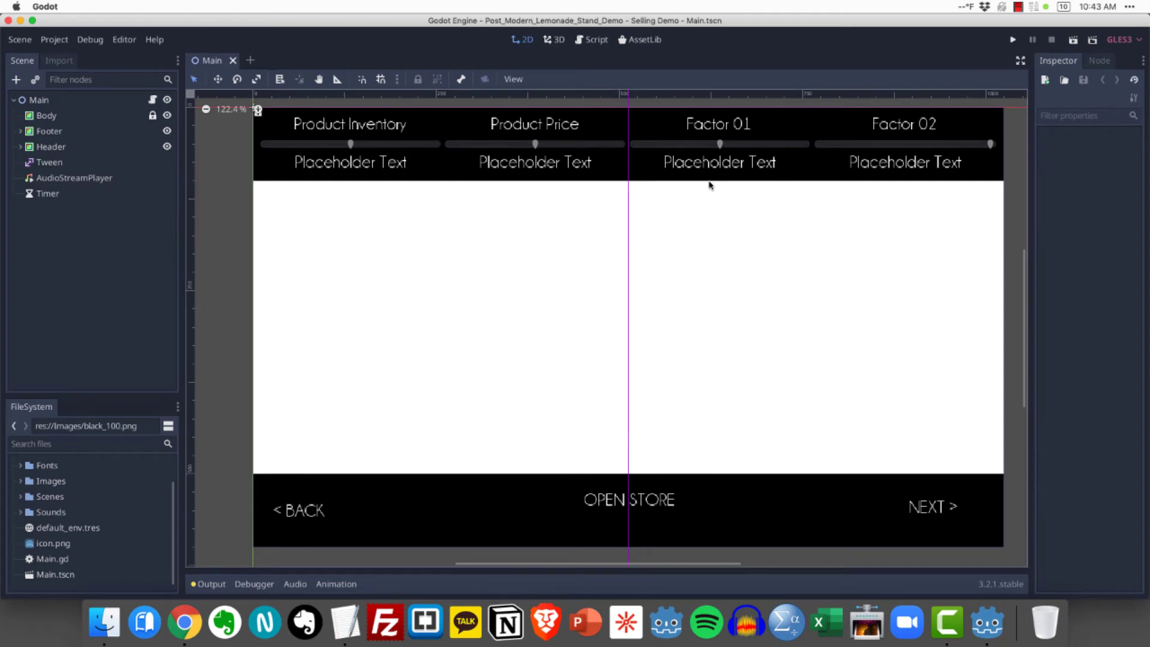
Reopen Project > Export and select the Mac OSX (Runnable) preset
{"action": "left_click", "coordinate": [55, 40]}
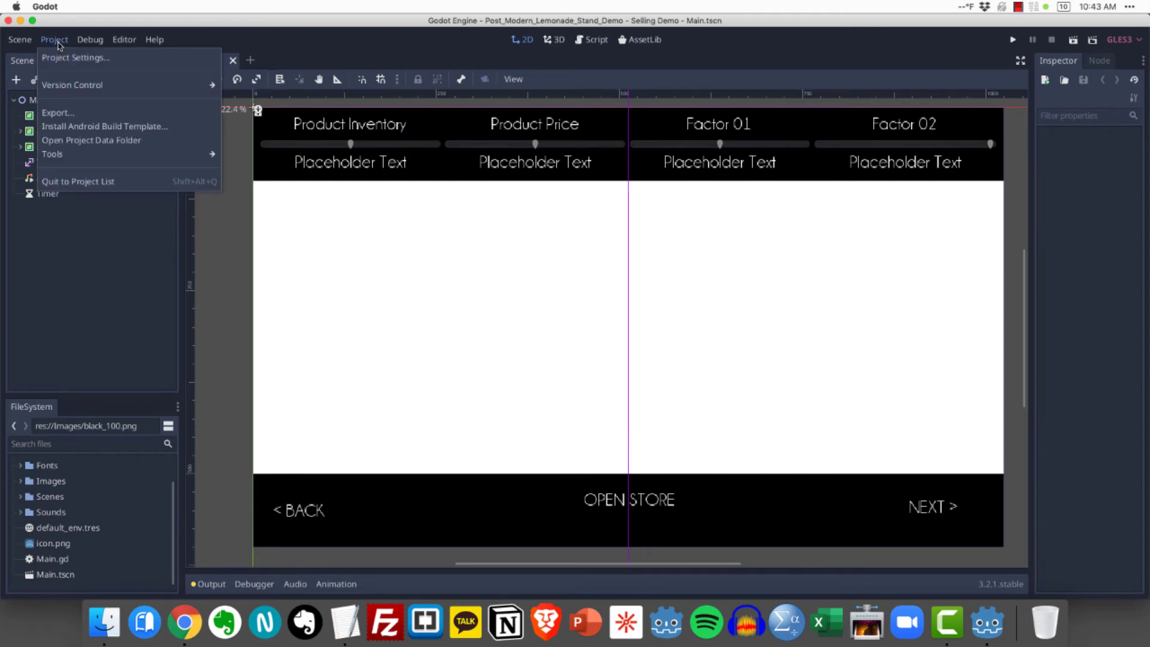
{"action": "left_click", "coordinate": [74, 113]}
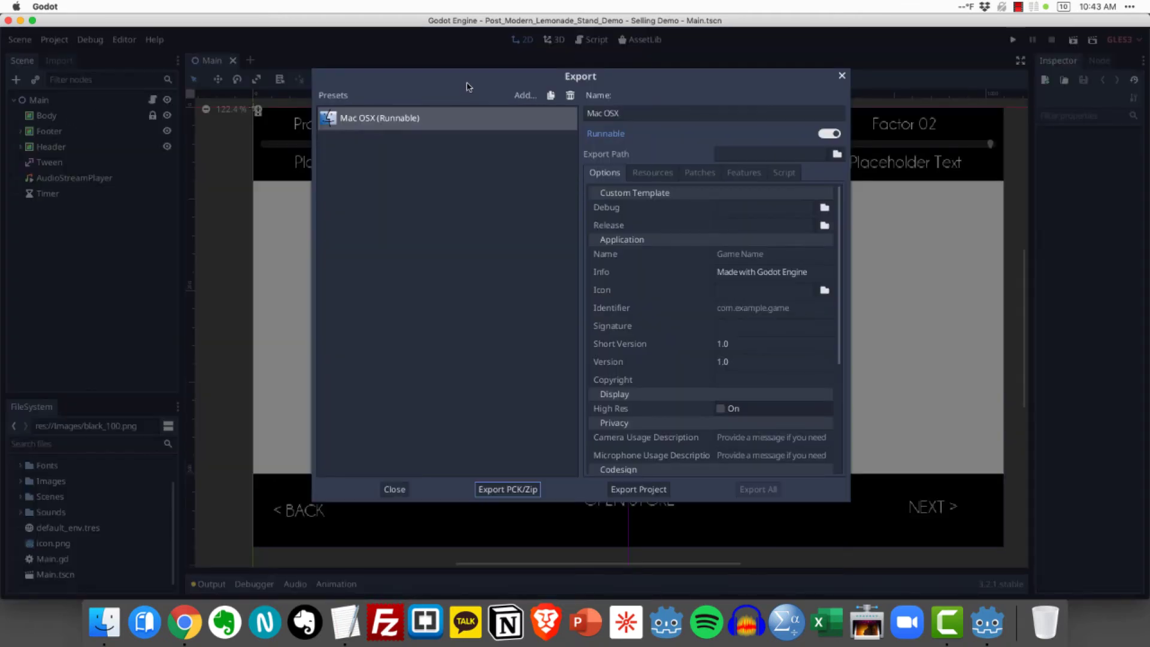
{"action": "left_click", "coordinate": [402, 122]}
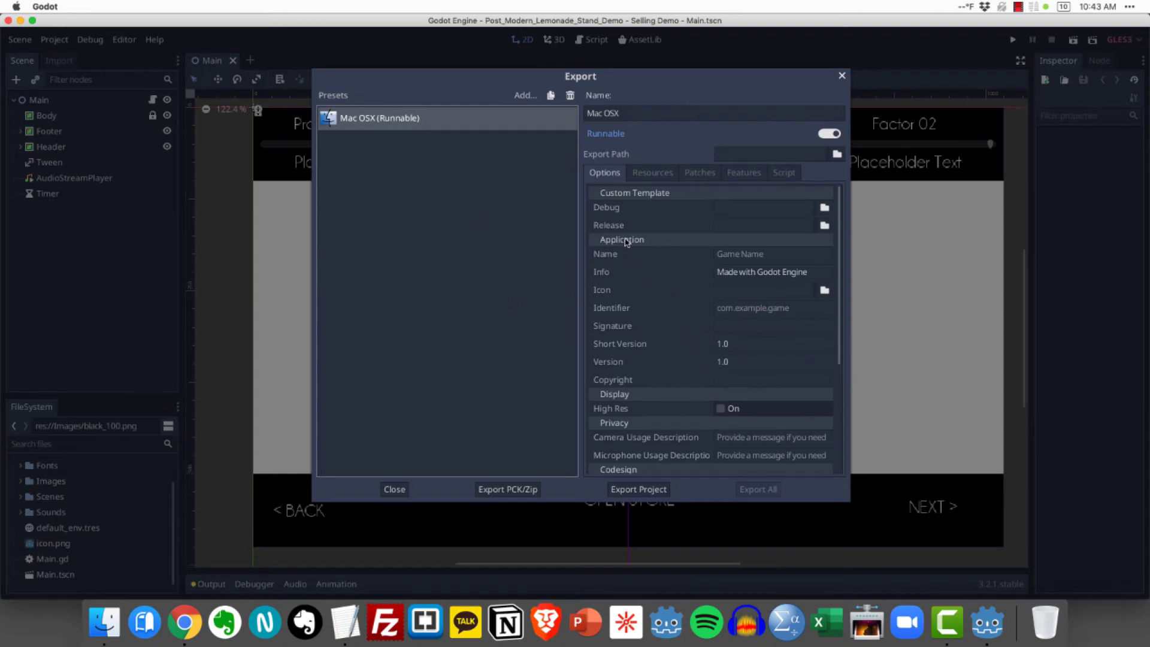
Enter the Lemonade Stand application name and set the icon to res://Images/icon.png
{"action": "left_click", "coordinate": [741, 256]}
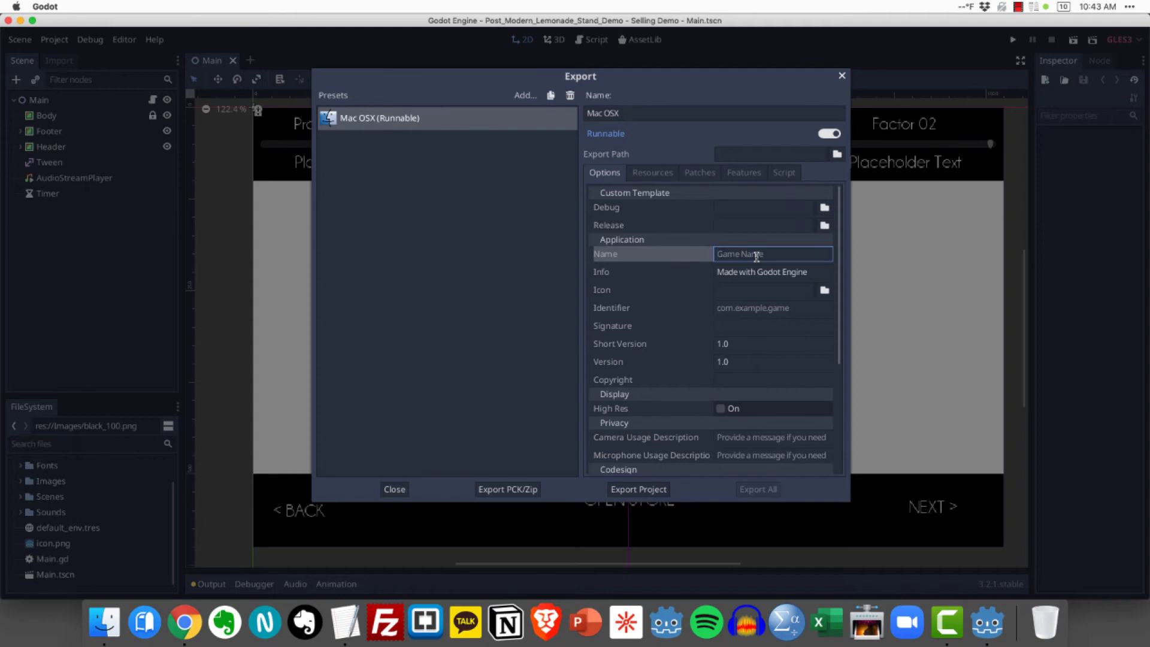
{"action": "type", "text": "Lemond"}
{"action": "type", "text": "deStand"}
{"action": "left_click", "coordinate": [826, 291]}
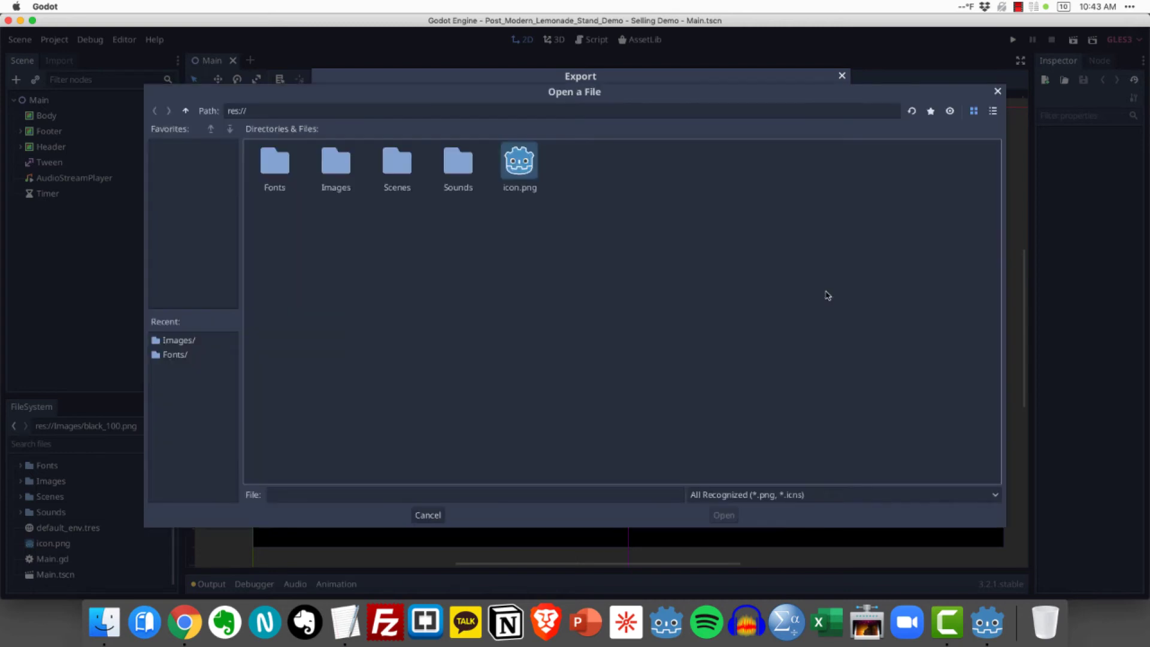
{"action": "double_click", "coordinate": [338, 165]}
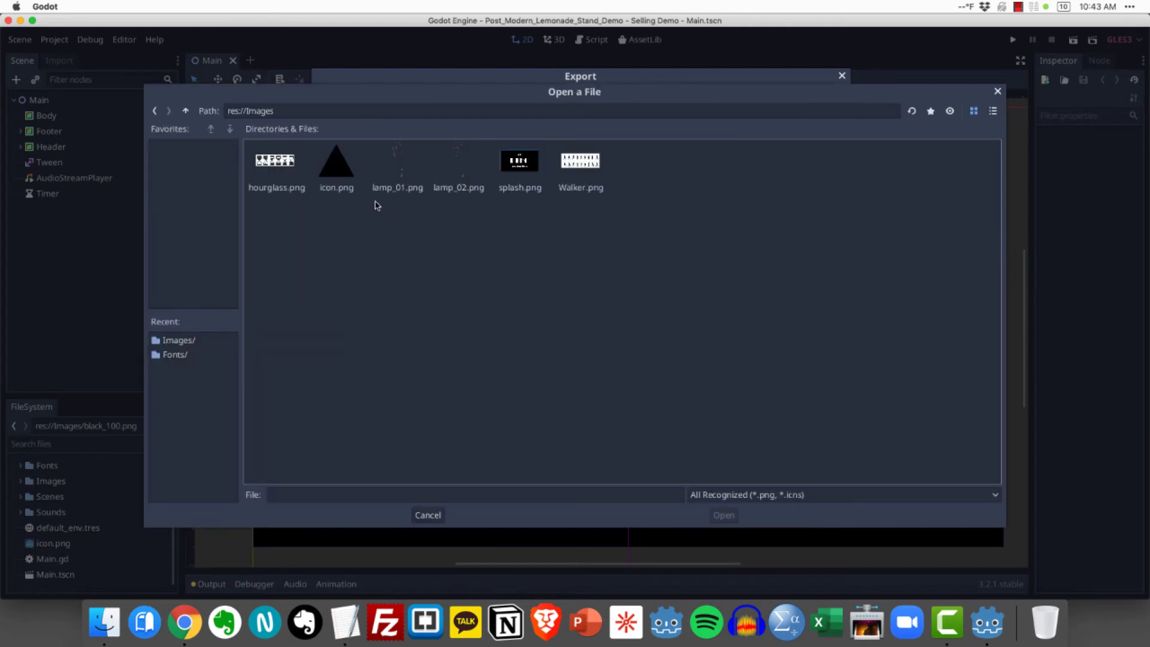
{"action": "left_click", "coordinate": [346, 181]}
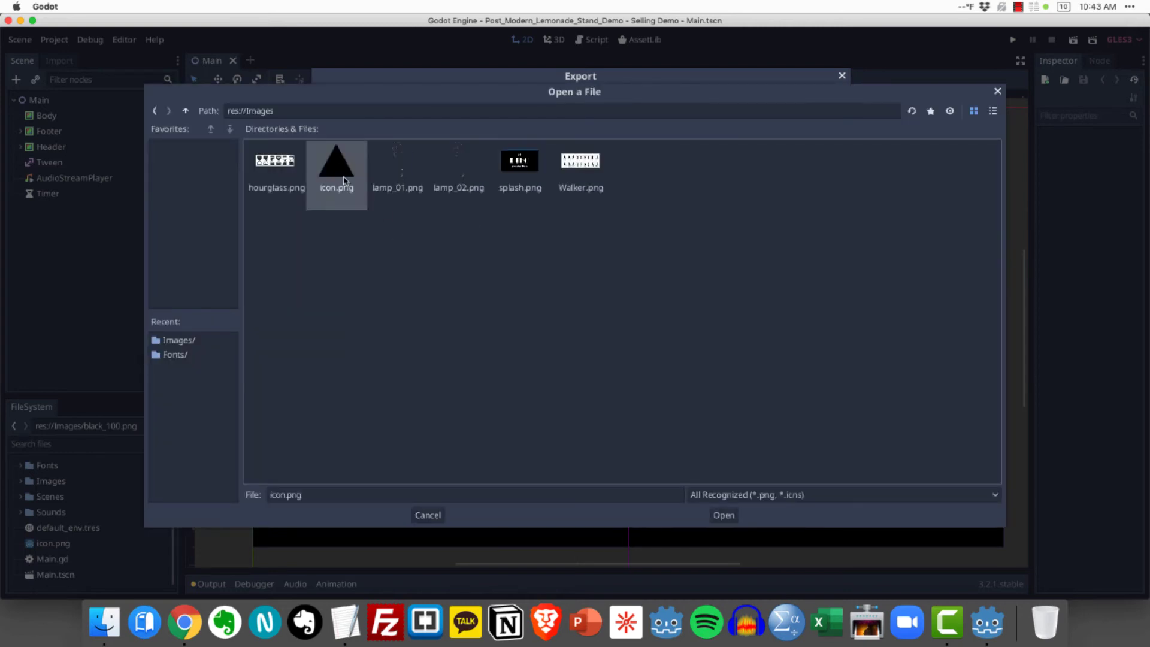
{"action": "left_click", "coordinate": [724, 515]}
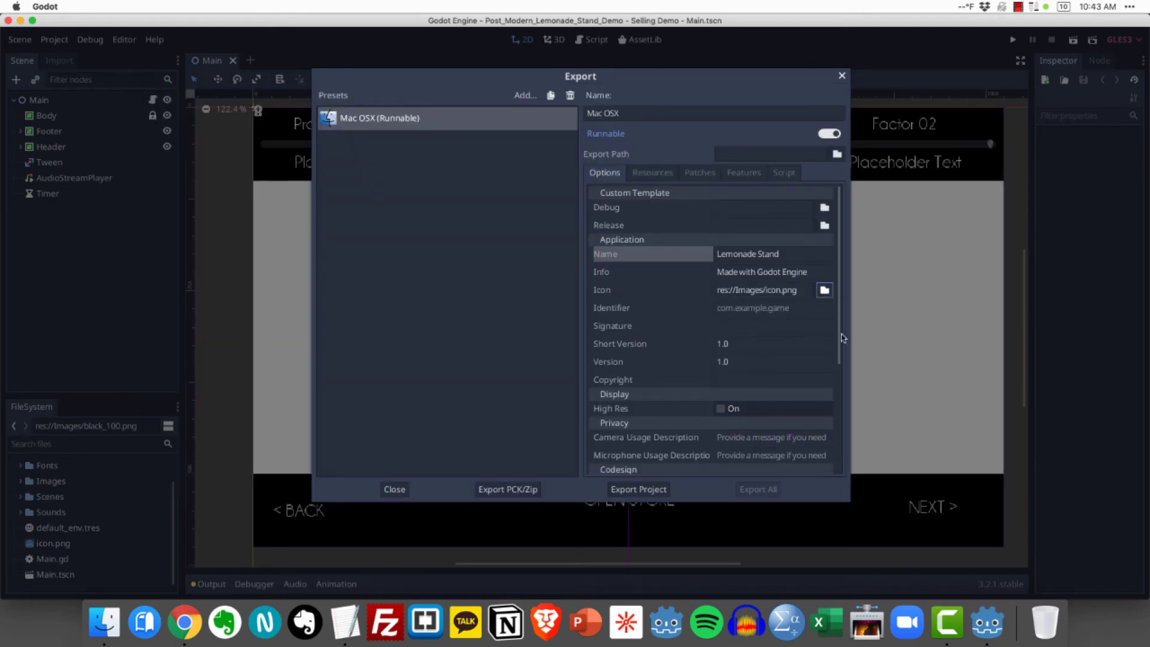
Set the copyright to LTEC 2020 and enable High Res
{"action": "scroll", "coordinate": [835, 352], "scroll_direction": "down", "scroll_amount": 1}
{"action": "scroll", "coordinate": [834, 352], "scroll_direction": "down", "scroll_amount": 2}
{"action": "left_click", "coordinate": [769, 351]}
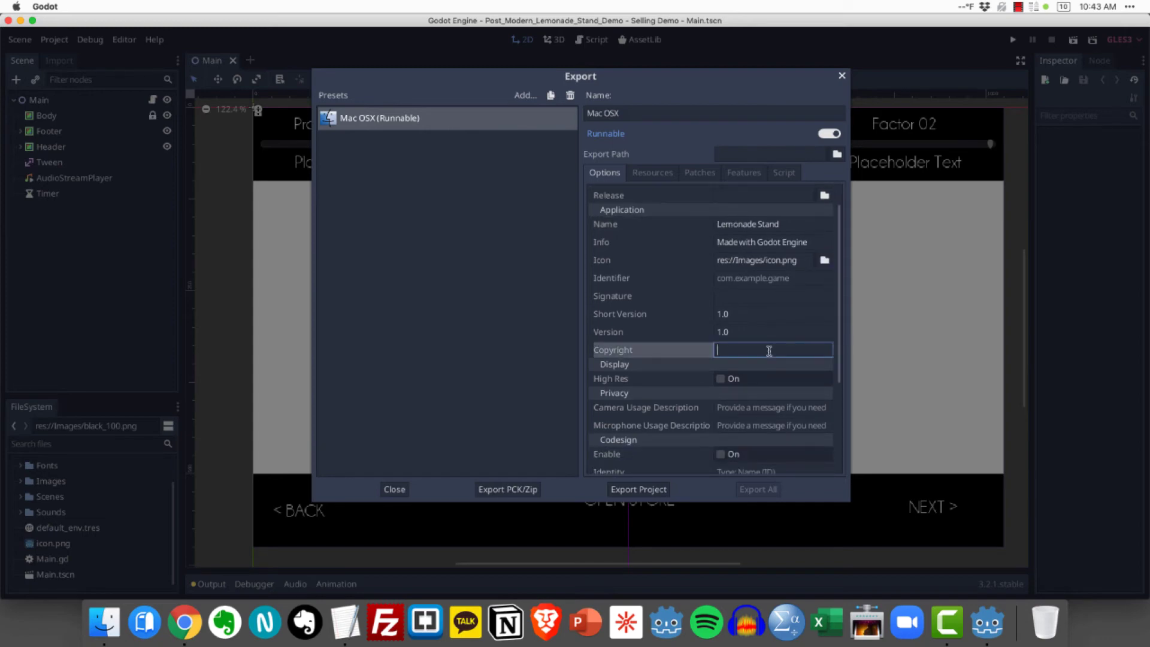
{"action": "type", "text": "LTEC 2020"}
{"action": "scroll", "coordinate": [838, 335], "scroll_direction": "down", "scroll_amount": 5}
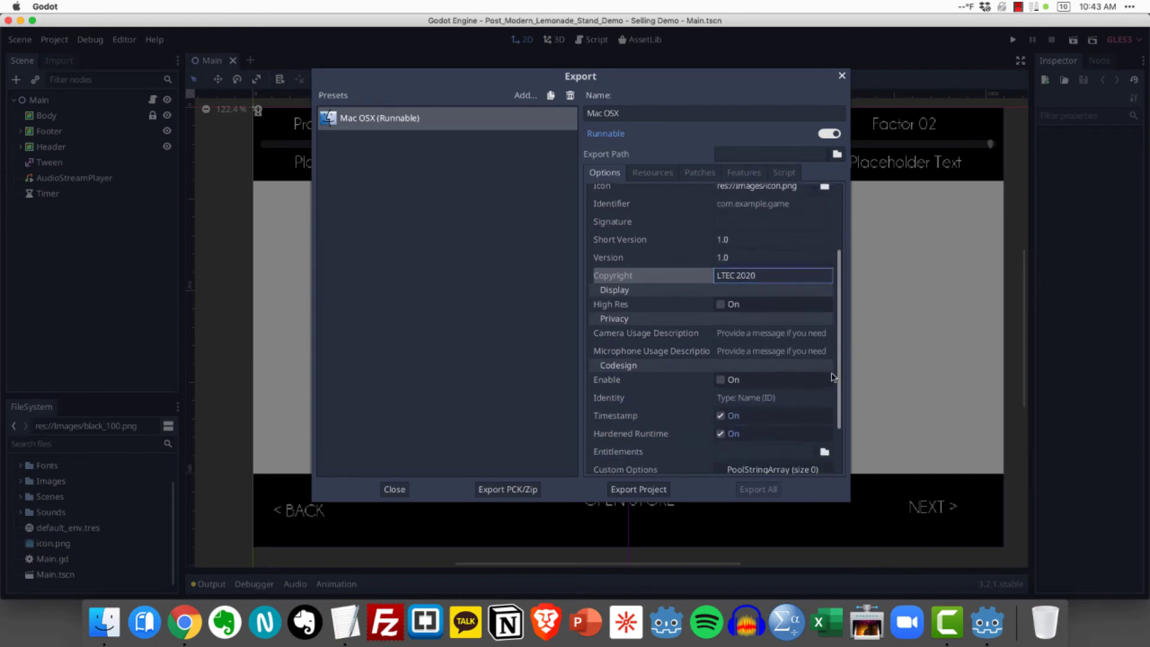
{"action": "left_click", "coordinate": [722, 300]}
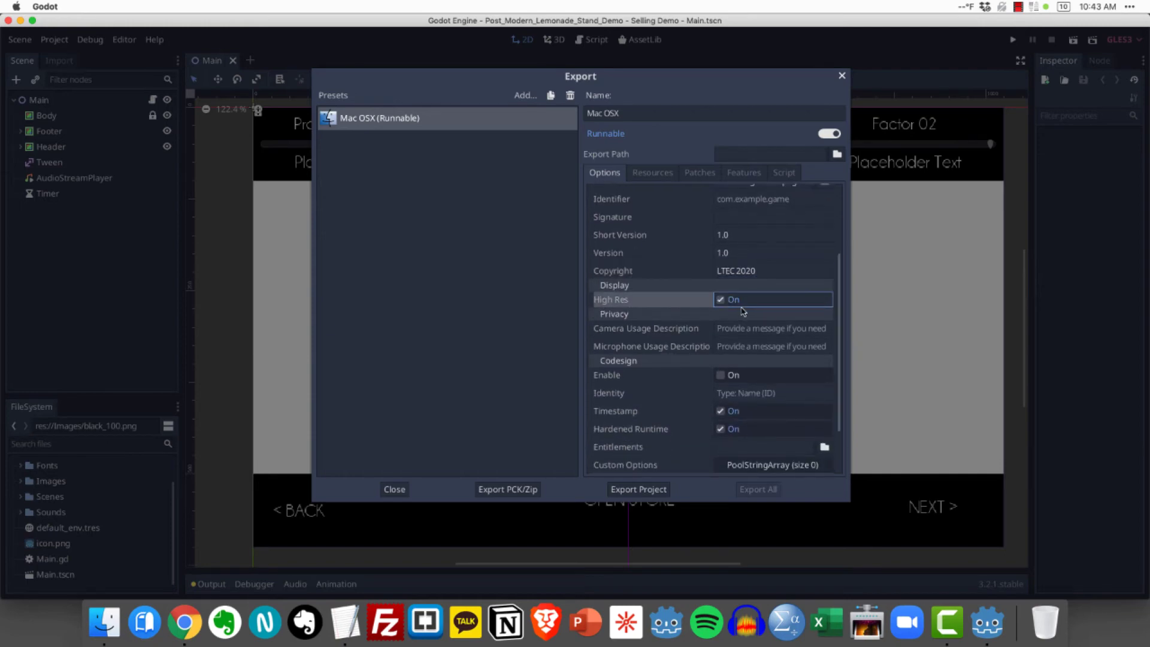
{"action": "scroll", "coordinate": [840, 335], "scroll_direction": "down", "scroll_amount": 1}
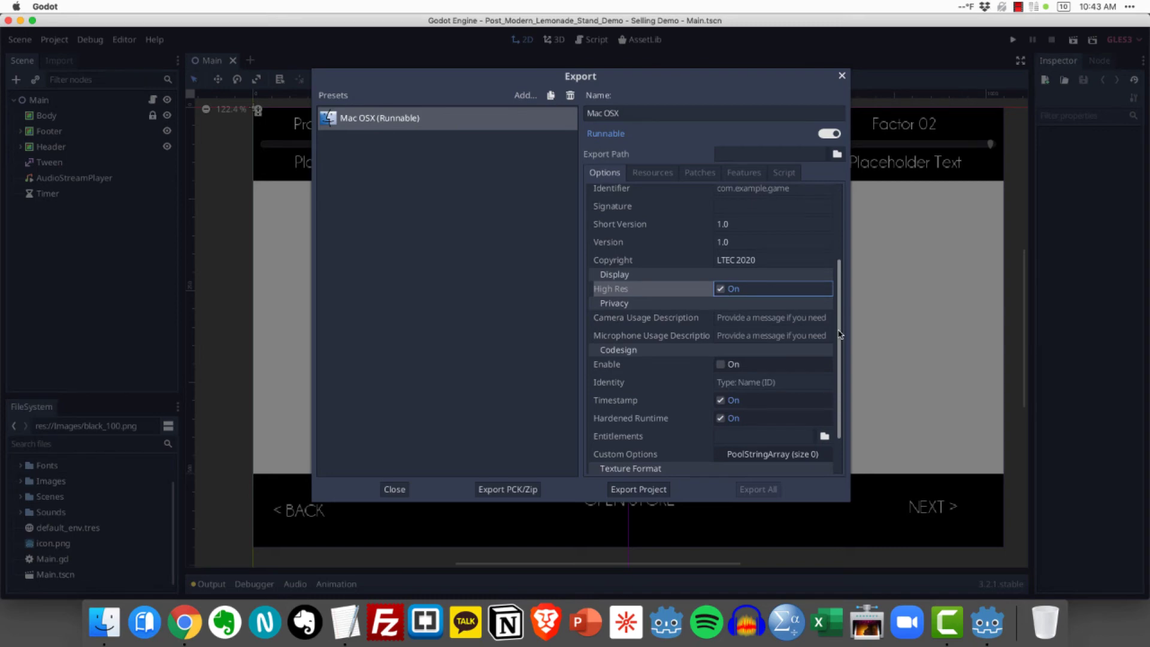
{"action": "scroll", "coordinate": [840, 335], "scroll_direction": "down", "scroll_amount": 5}
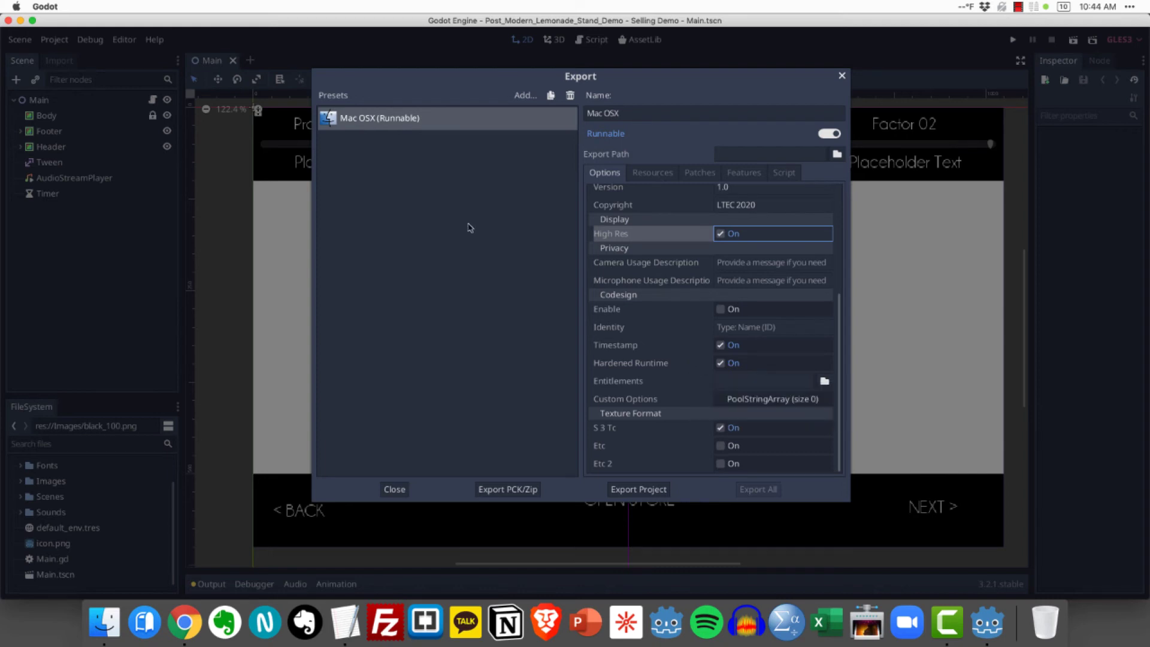
Export the Mac project, choosing Desktop as destination and saving as Lemonade Stand.dmg
{"action": "left_click", "coordinate": [650, 490]}
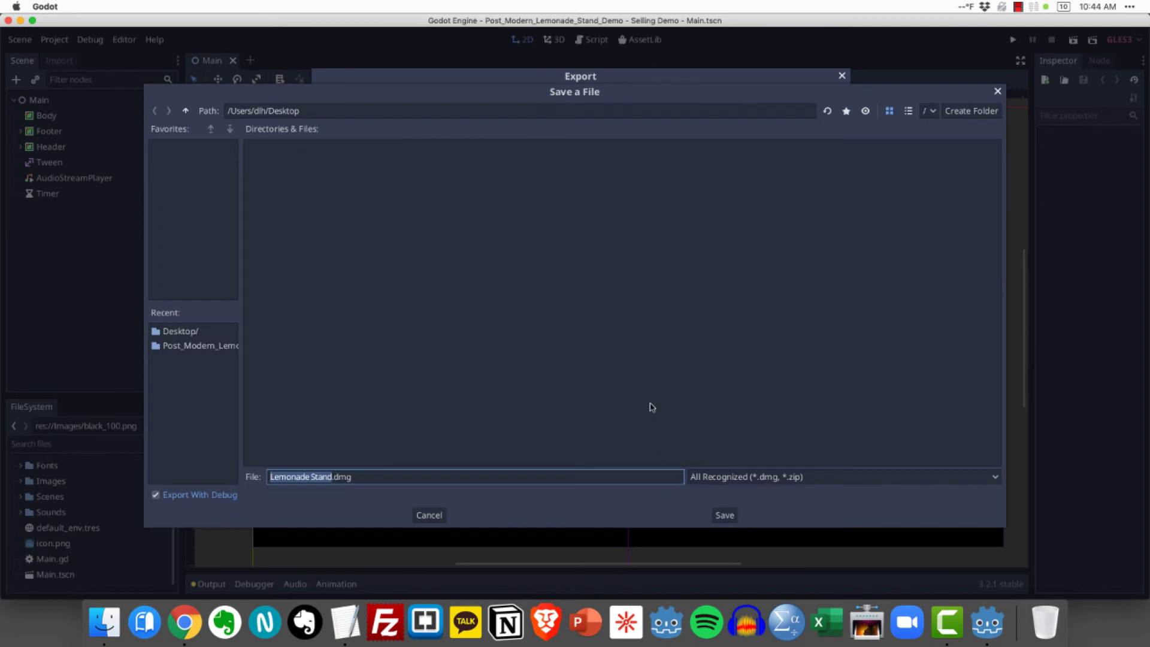
{"action": "left_click_drag", "start_coordinate": [363, 478], "coordinate": [271, 480]}
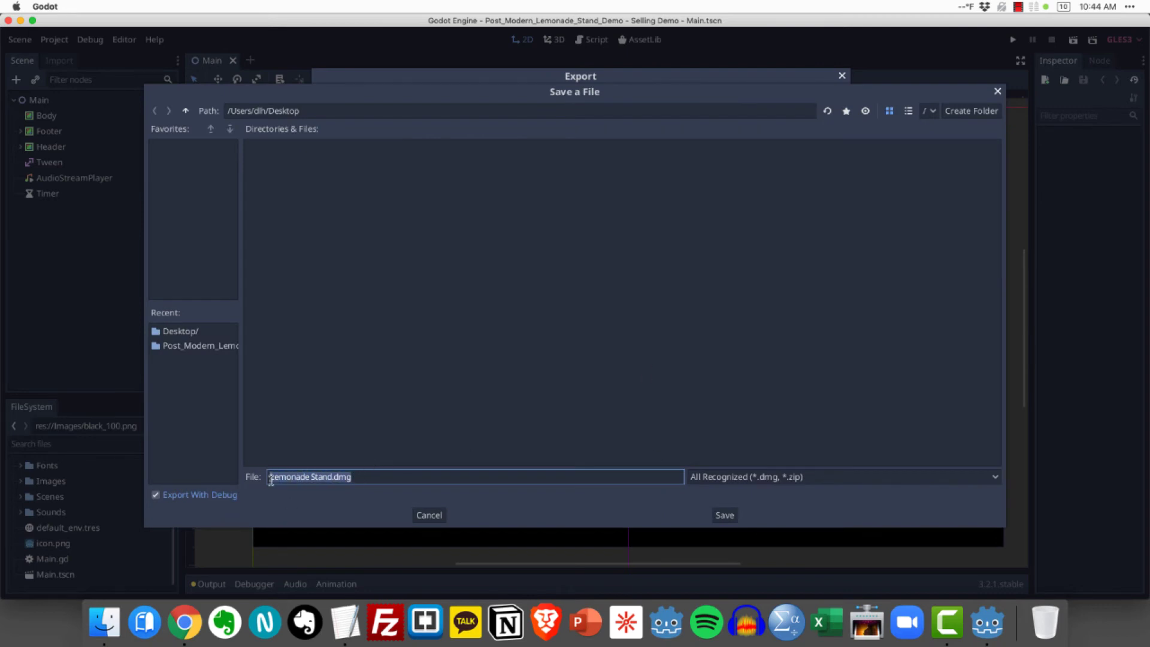
{"action": "left_click", "coordinate": [372, 478]}
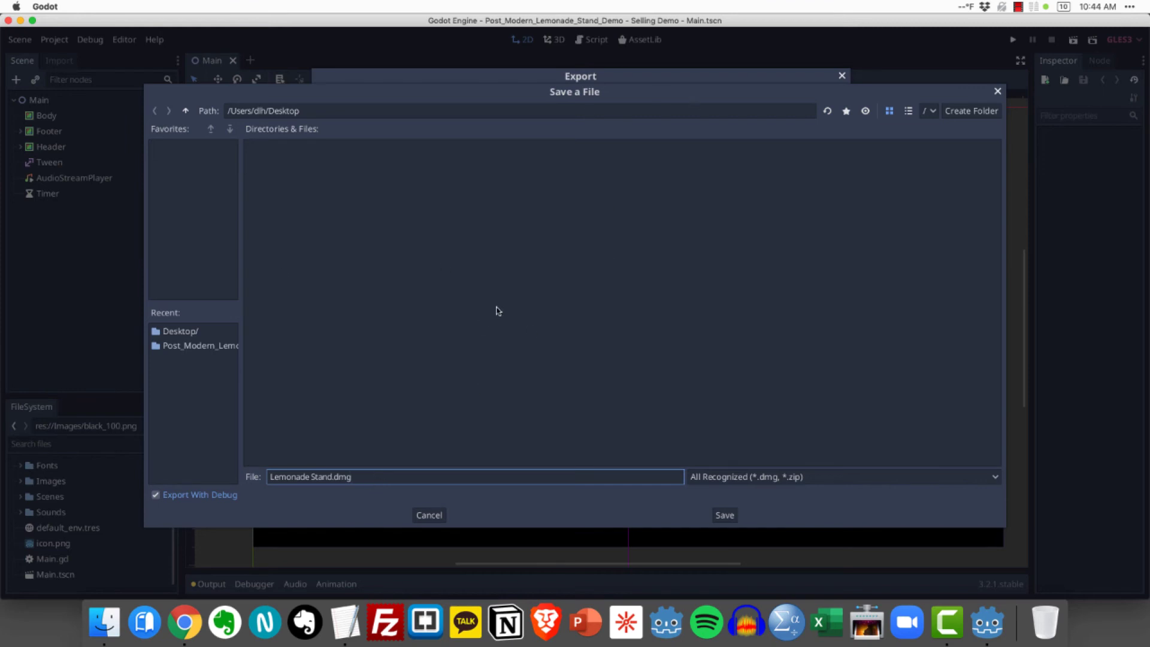
{"action": "left_click", "coordinate": [190, 347]}
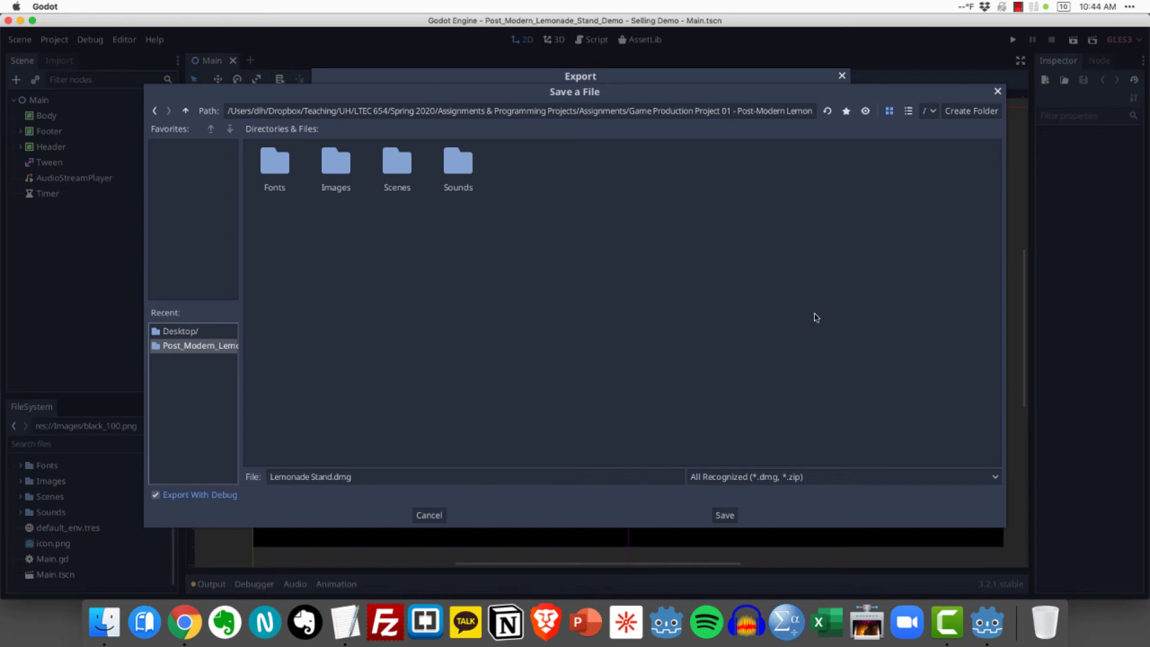
{"action": "left_click", "coordinate": [177, 333]}
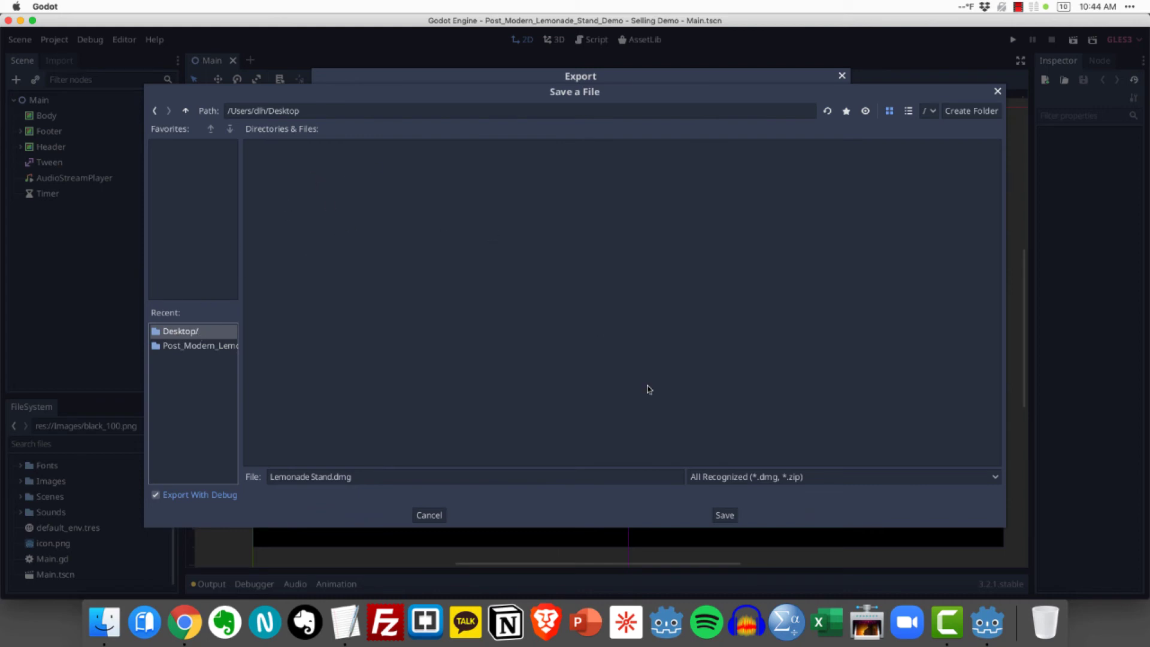
{"action": "left_click", "coordinate": [727, 515]}
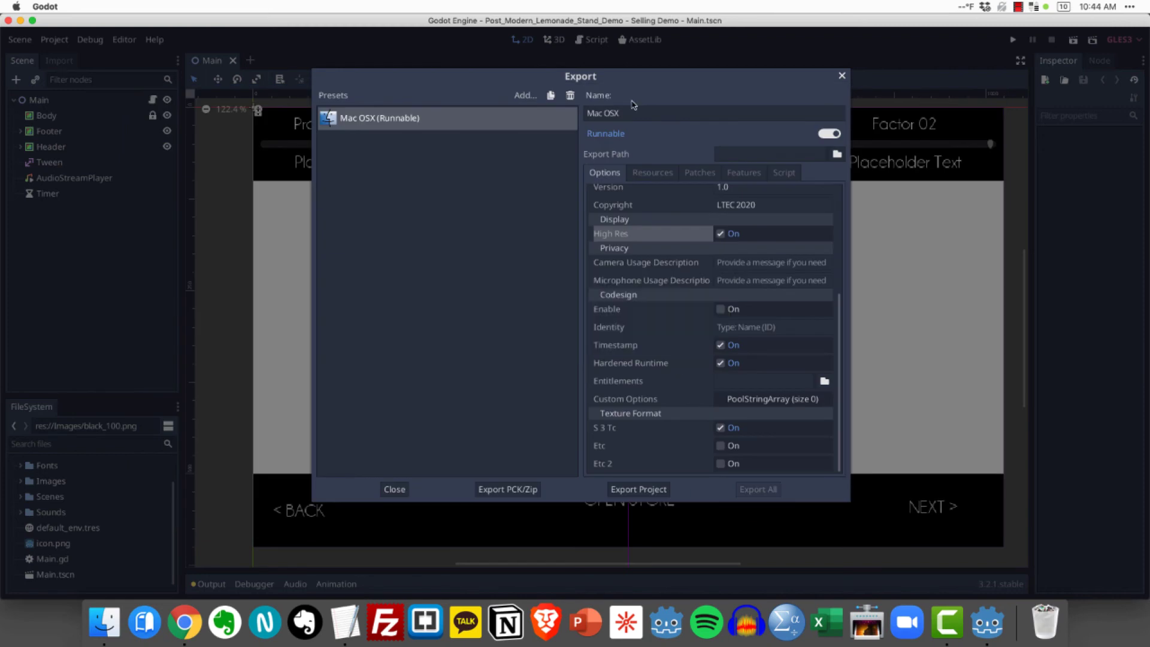
Close the Export window, quit Godot, and mount Lemonade Stand.dmg from the desktop
{"action": "left_click", "coordinate": [841, 76]}
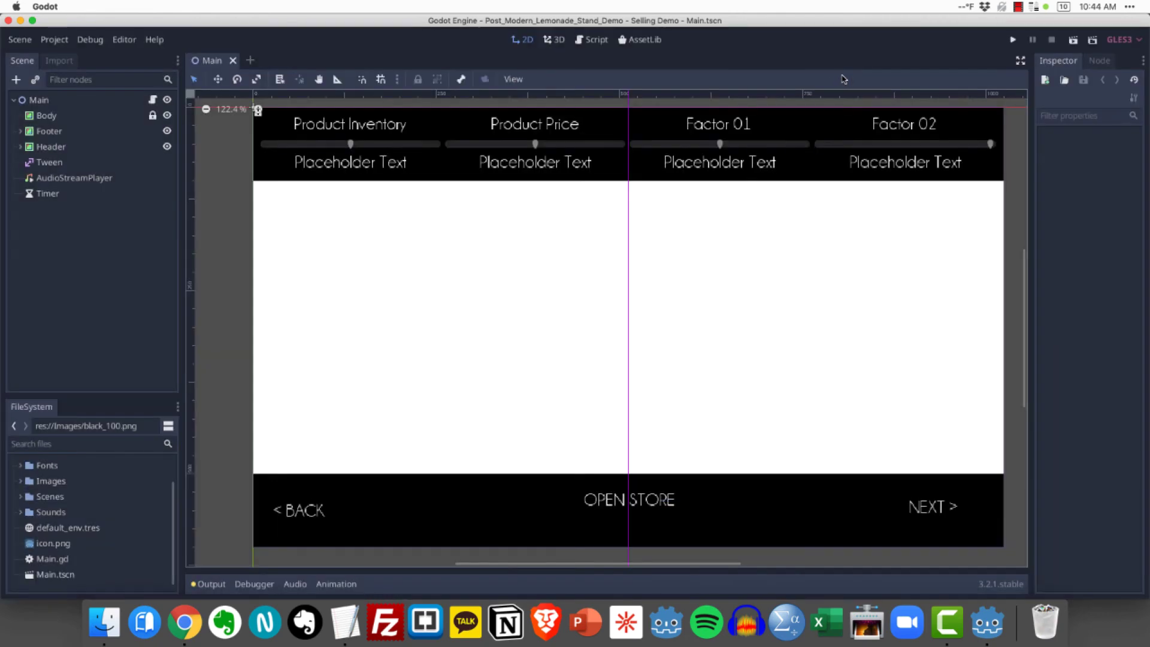
{"action": "left_click", "coordinate": [9, 20]}
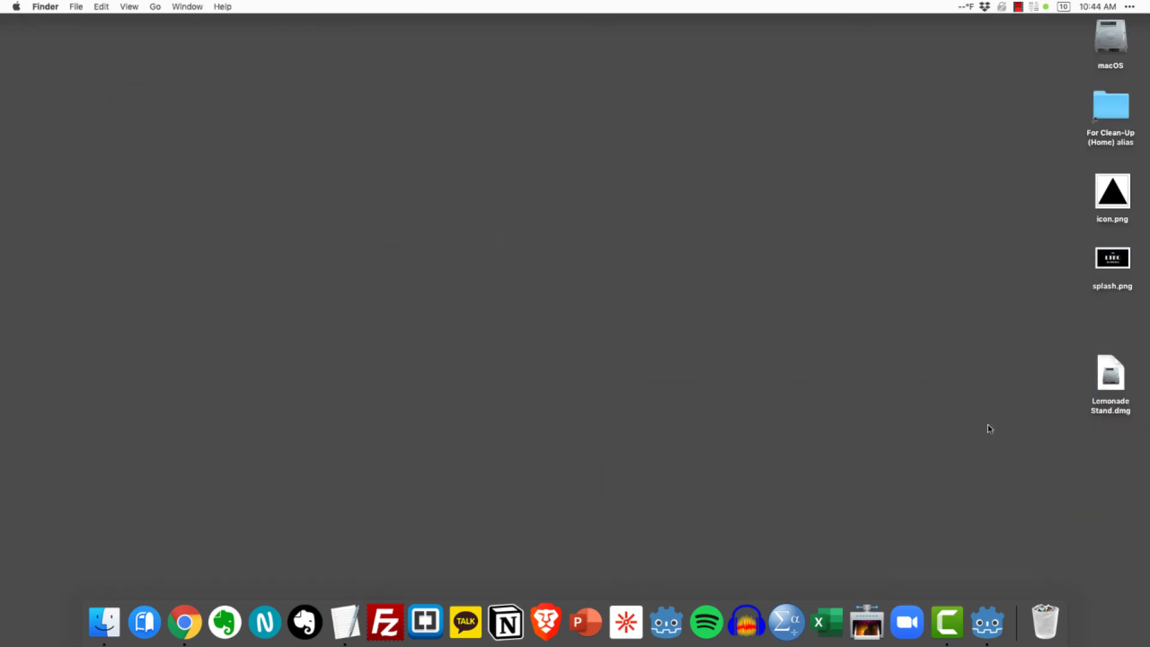
{"action": "left_click", "coordinate": [1116, 383]}
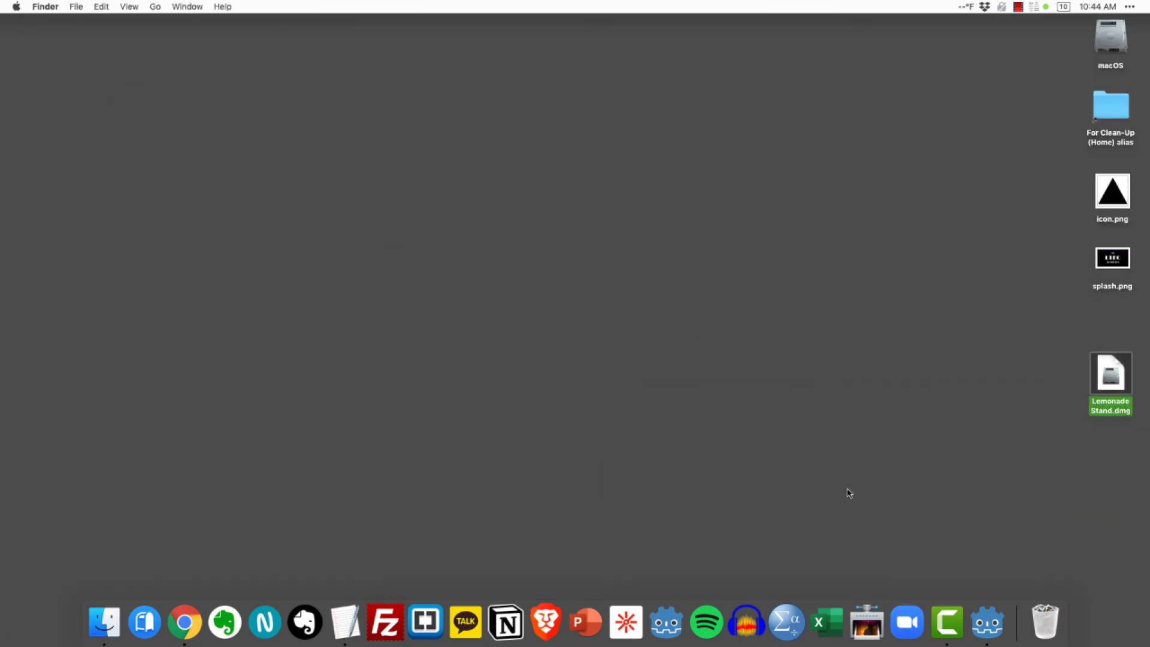
{"action": "left_click_drag", "start_coordinate": [1102, 374], "coordinate": [588, 127]}
{"action": "left_click", "coordinate": [763, 228]}
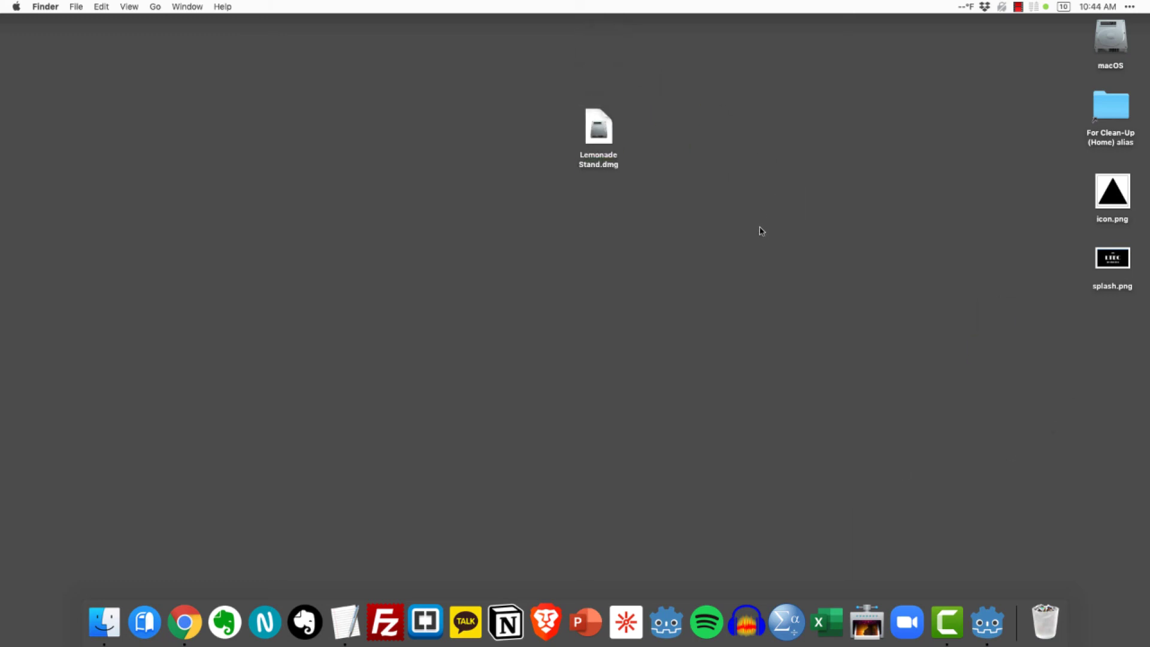
{"action": "double_click", "coordinate": [597, 132]}
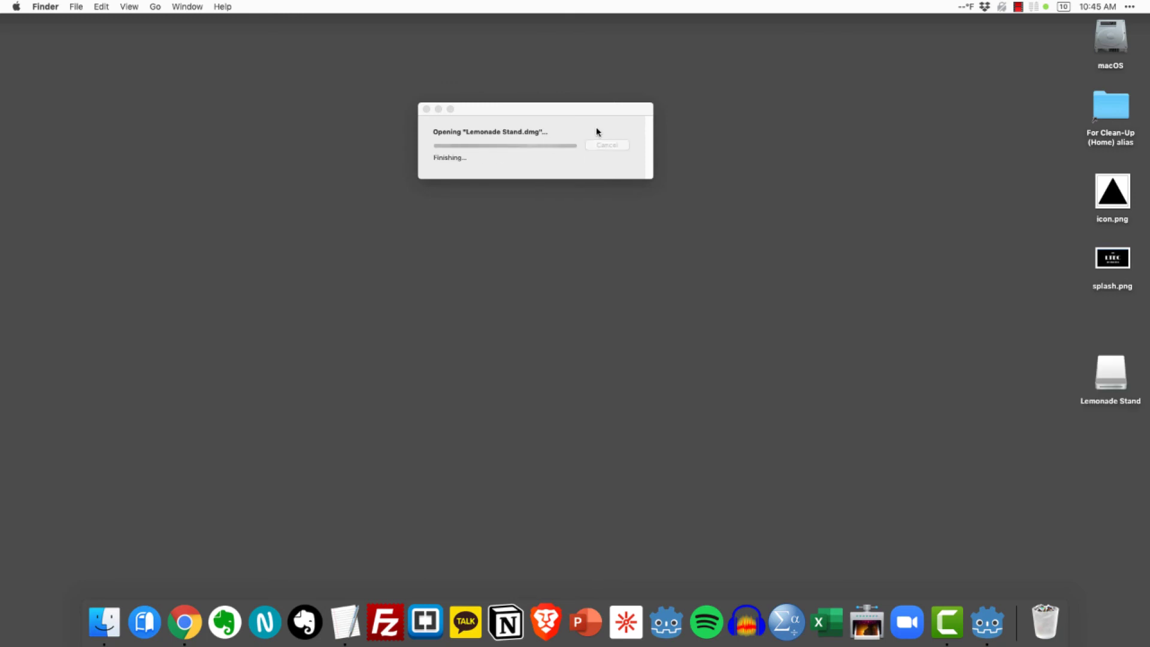
{"action": "left_click_drag", "start_coordinate": [236, 37], "coordinate": [899, 37]}
Copy Lemonade Stand.app into Applications, pin it to the Dock, and open the mounted disk's menu
{"action": "right_click", "coordinate": [108, 625]}
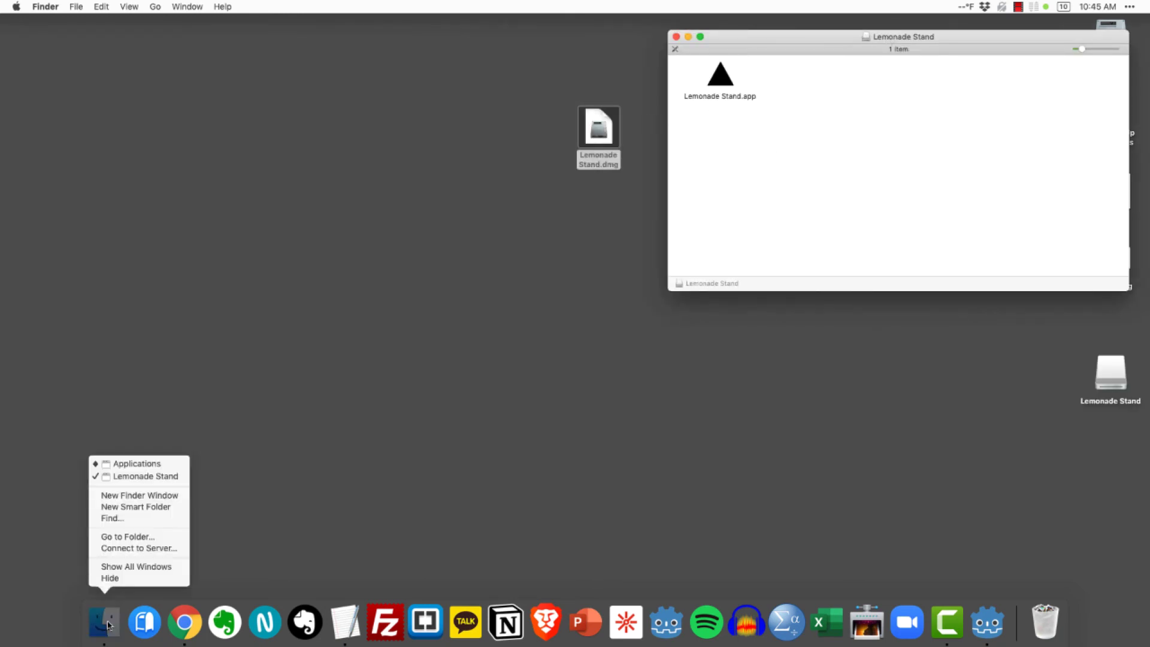
{"action": "left_click", "coordinate": [141, 465]}
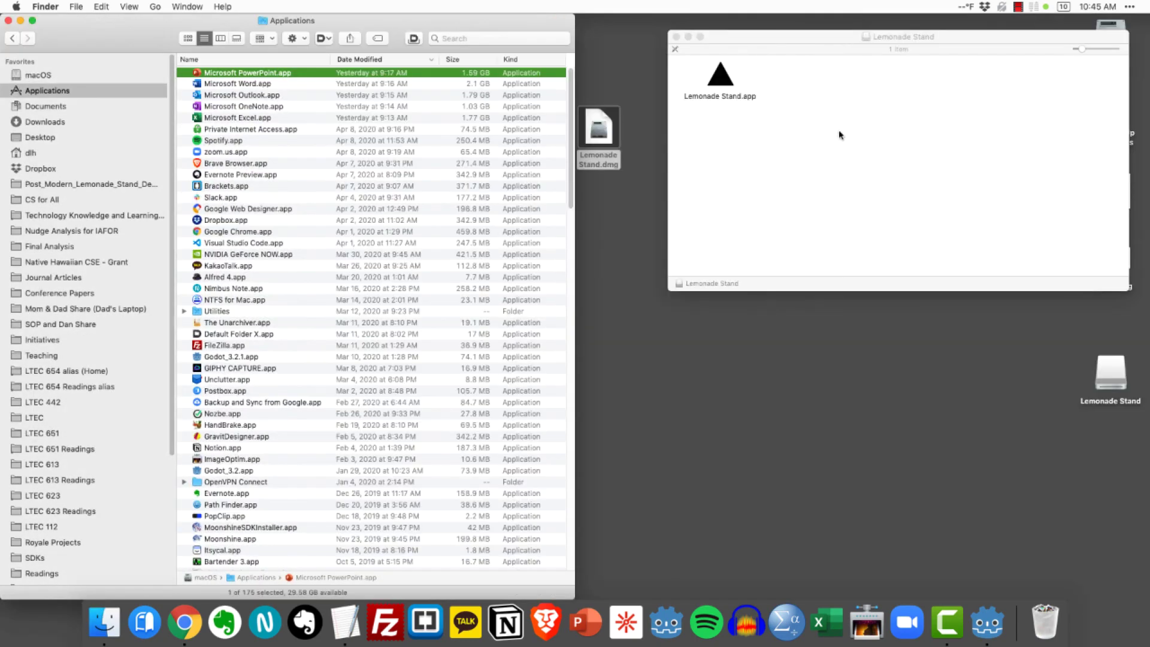
{"action": "left_click_drag", "start_coordinate": [721, 77], "coordinate": [312, 123]}
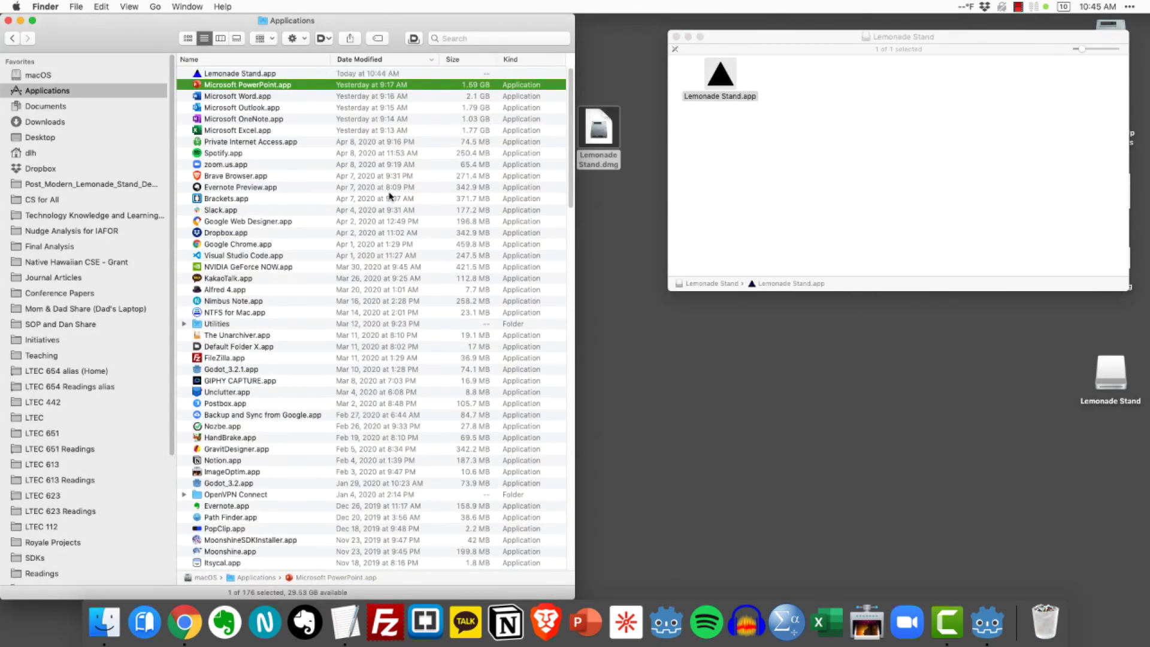
{"action": "left_click", "coordinate": [280, 155]}
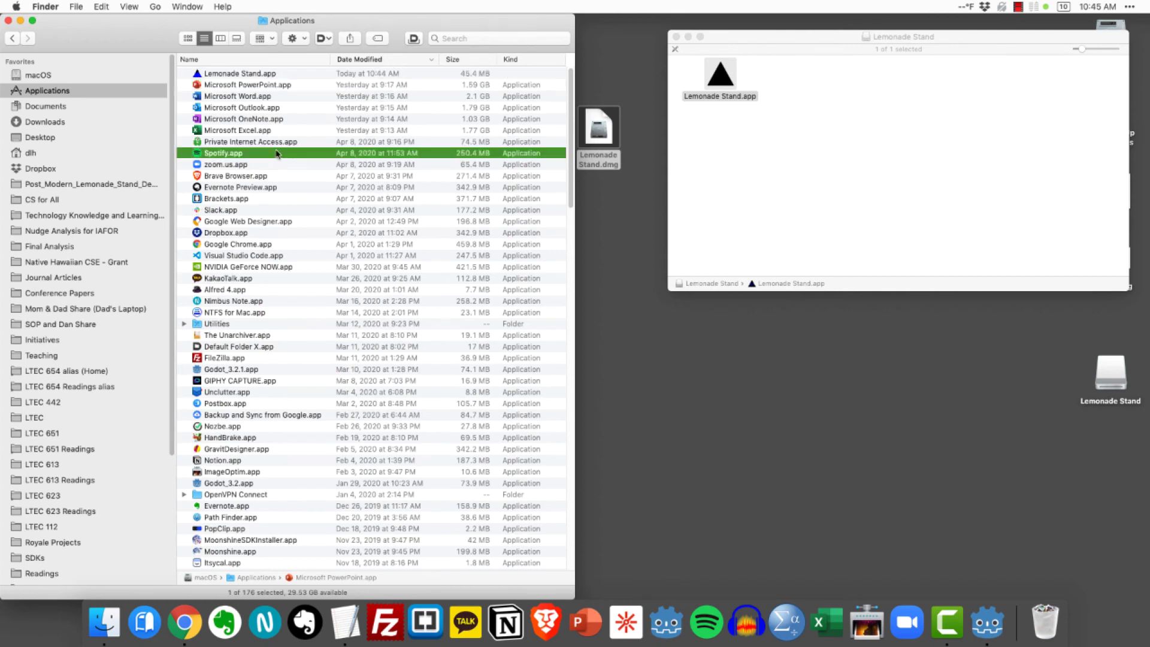
{"action": "left_click", "coordinate": [251, 76]}
{"action": "left_click_drag", "start_coordinate": [218, 77], "coordinate": [929, 626]}
{"action": "key", "text": "super+h"}
{"action": "right_click", "coordinate": [1108, 371]}
Eject the Lemonade Stand disk image, then run the installed game full screen to its Welcome screen
{"action": "left_click", "coordinate": [1040, 356]}
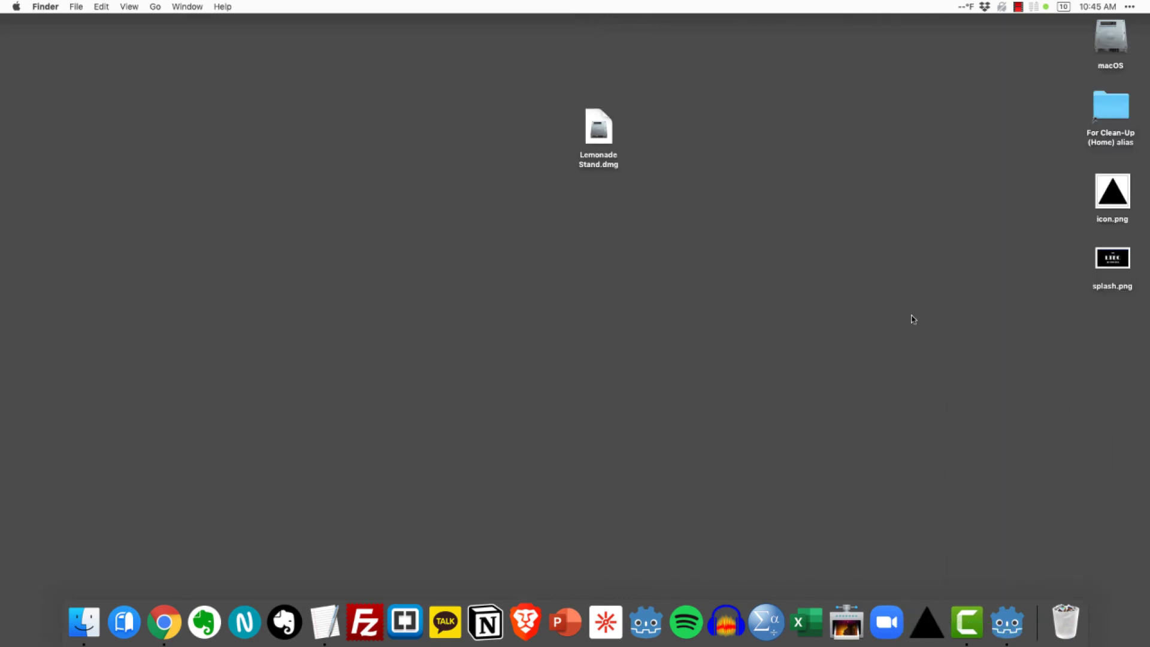
{"action": "left_click_drag", "start_coordinate": [611, 129], "coordinate": [1129, 353]}
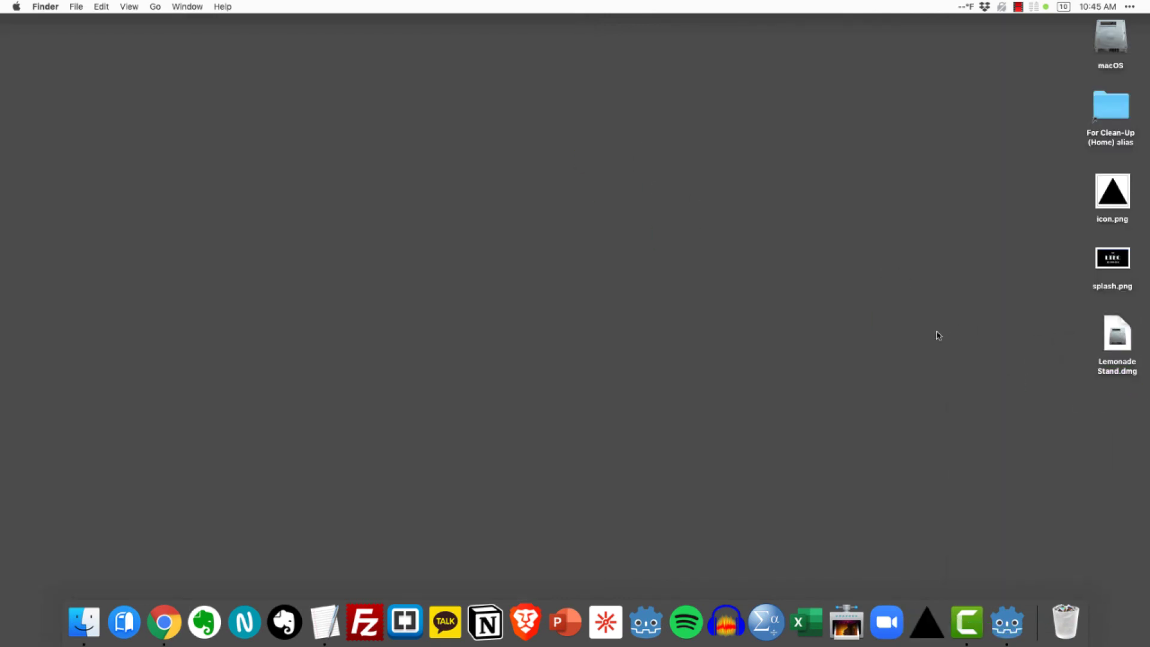
{"action": "left_click", "coordinate": [928, 632]}
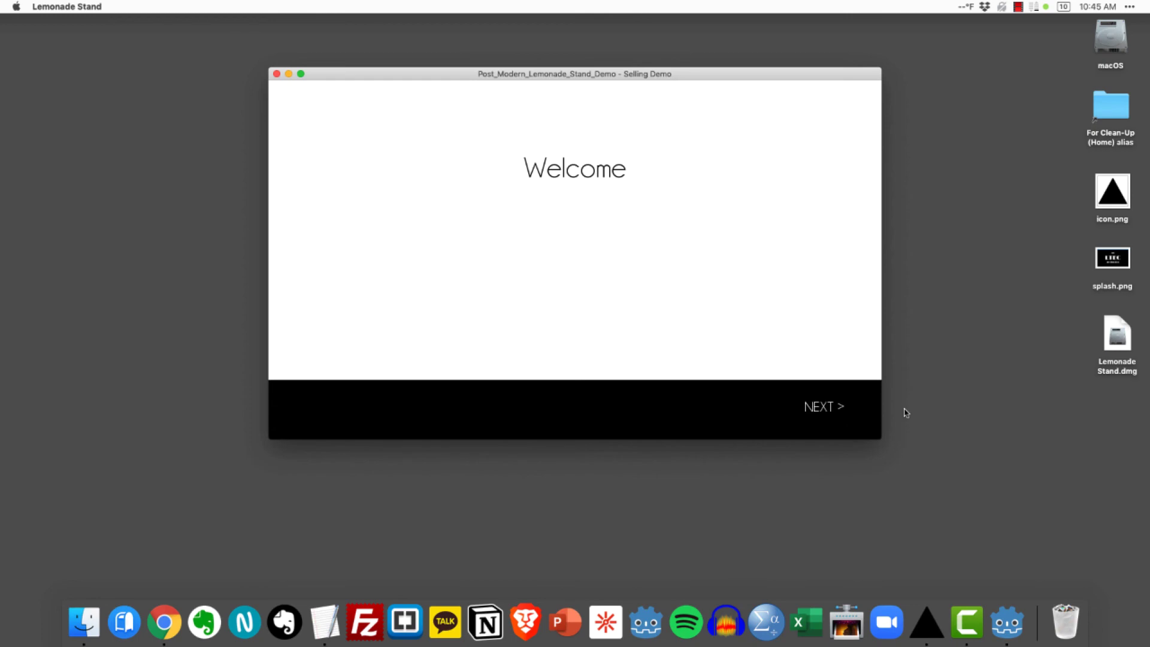
{"action": "left_click", "coordinate": [301, 74]}
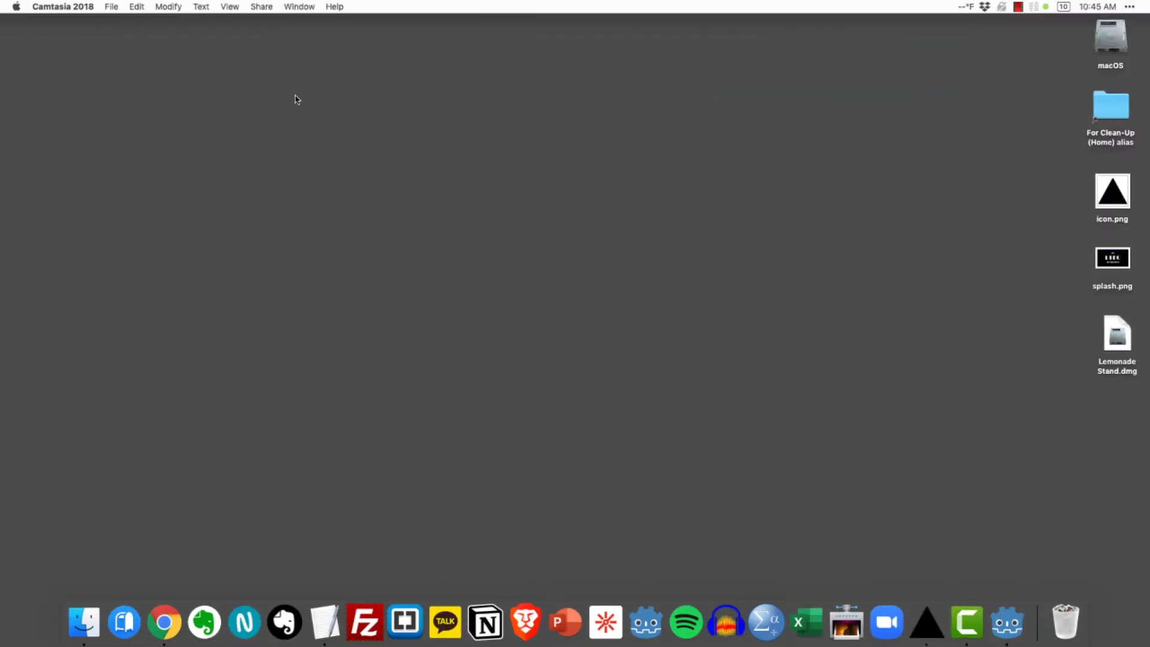
In Godot's Project Export settings, add a Windows Desktop export preset
{"action": "left_click", "coordinate": [1009, 626]}
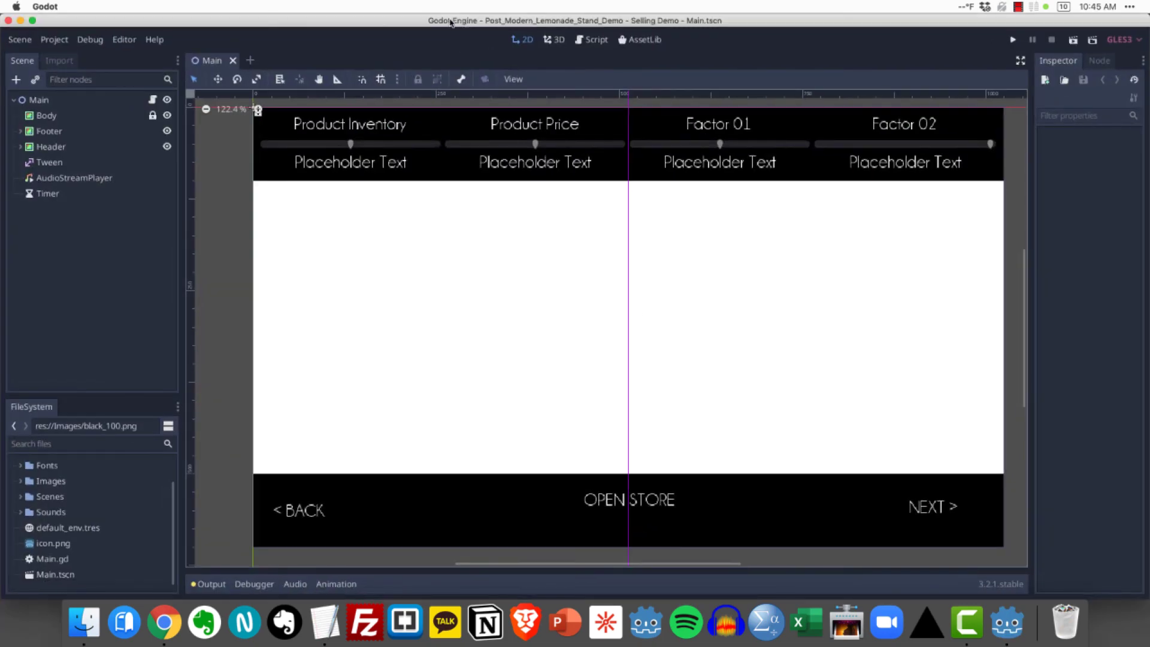
{"action": "left_click", "coordinate": [55, 39]}
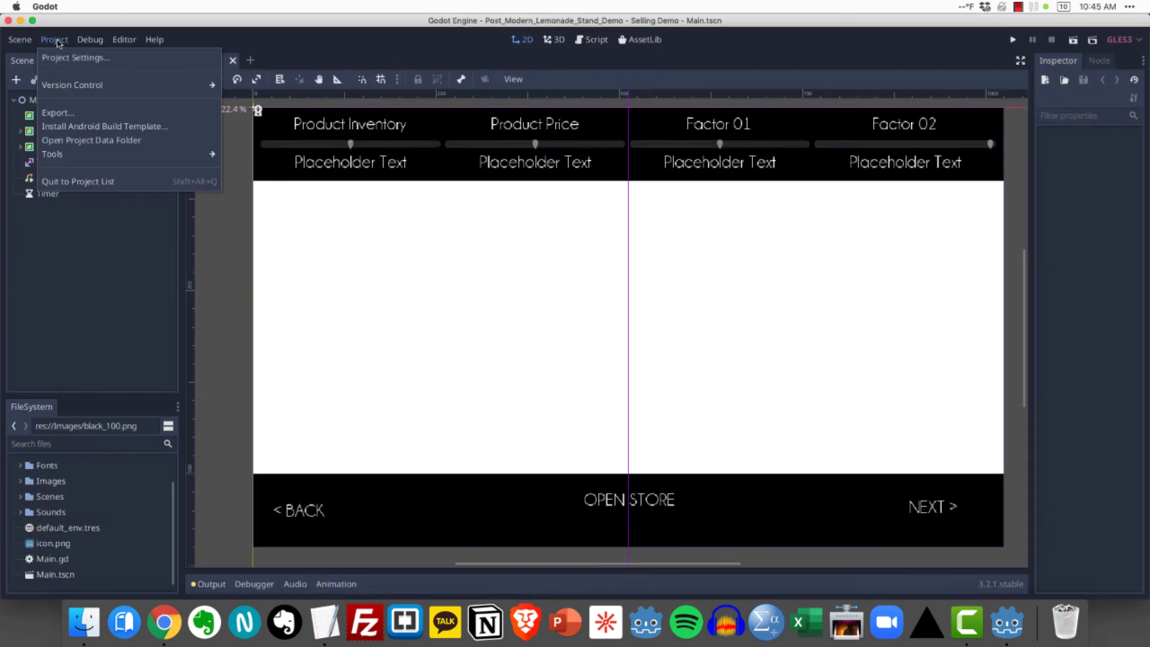
{"action": "left_click", "coordinate": [60, 113]}
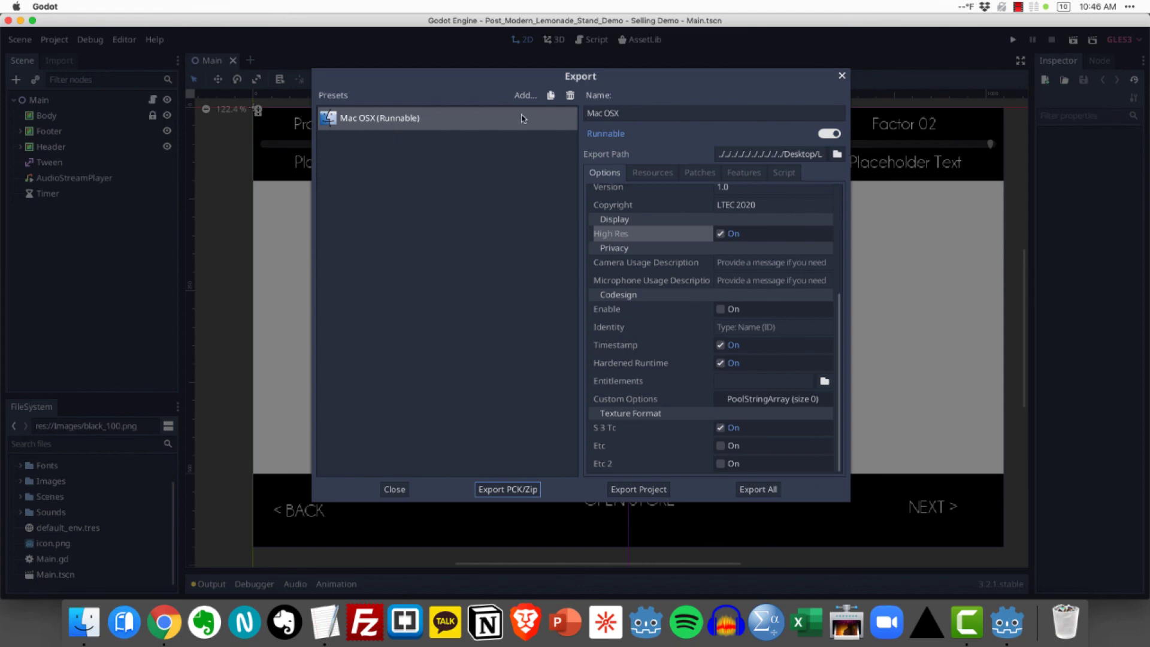
{"action": "left_click", "coordinate": [524, 96]}
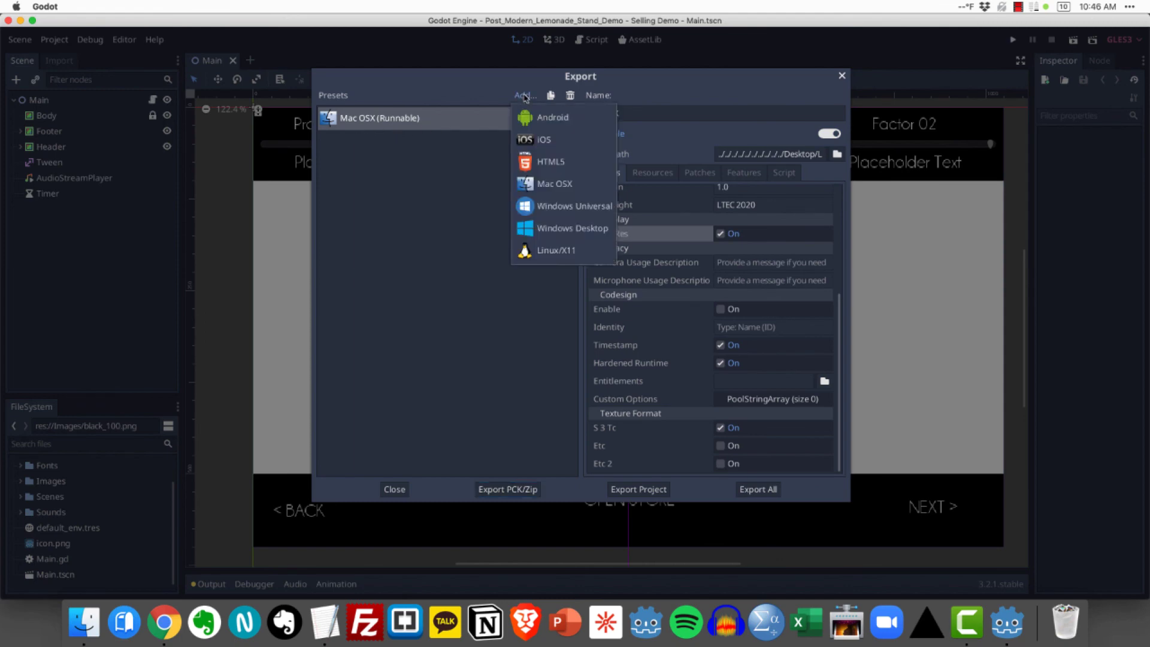
{"action": "left_click", "coordinate": [563, 232]}
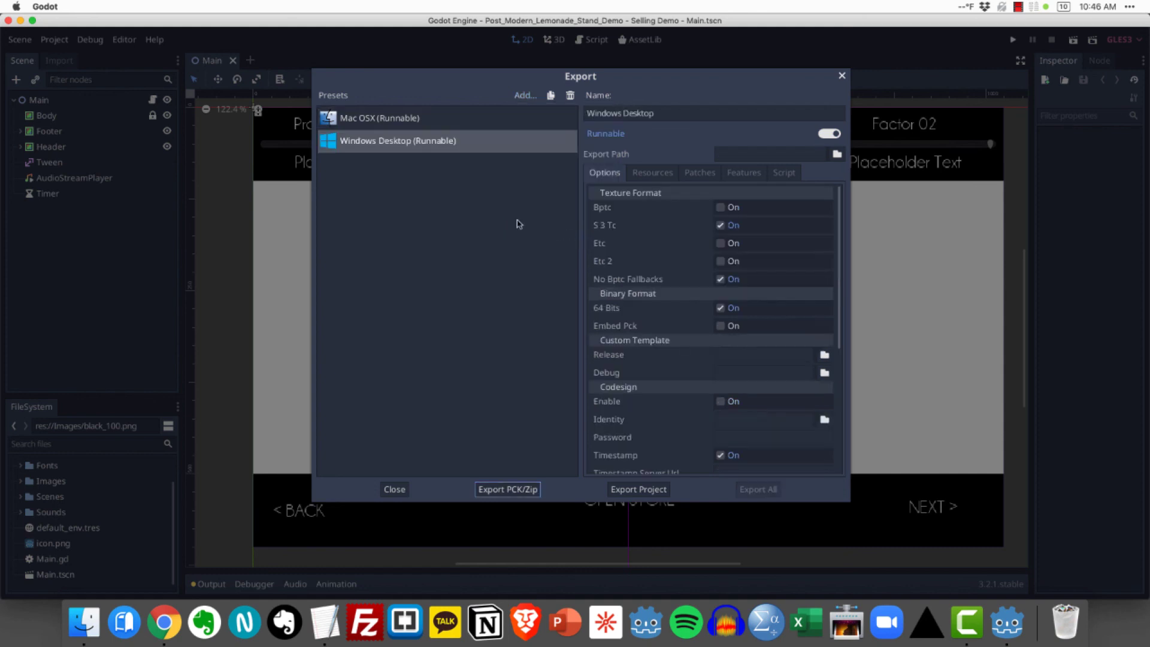
{"action": "left_click_drag", "start_coordinate": [615, 75], "coordinate": [611, 68]}
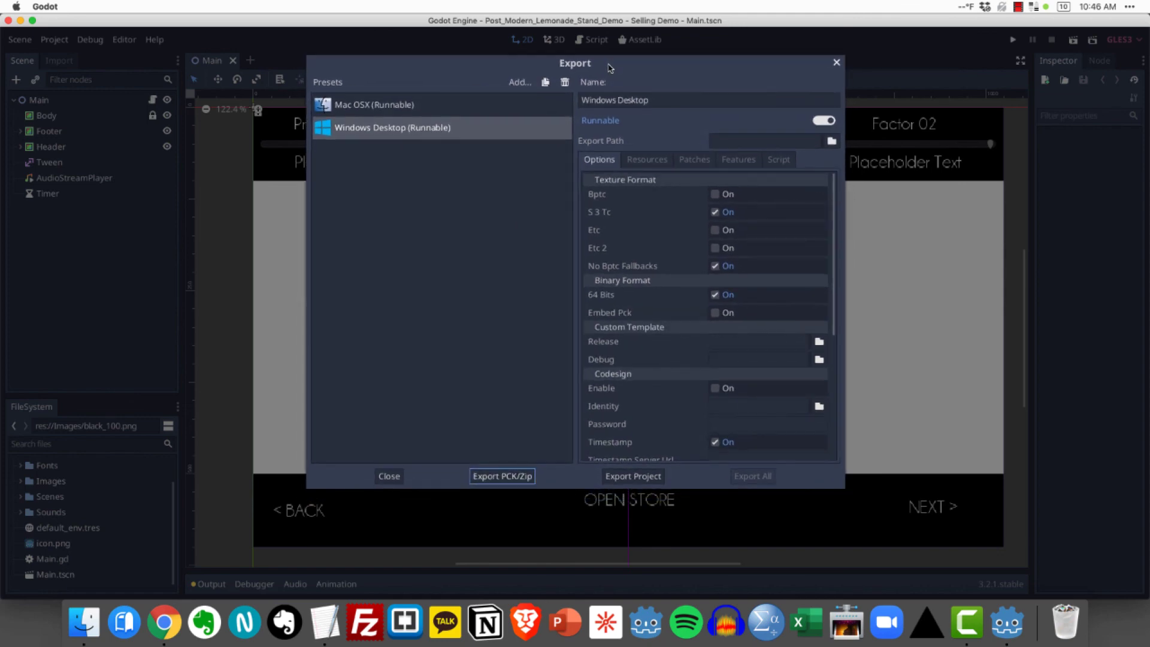
{"action": "scroll", "coordinate": [685, 286], "scroll_direction": "down", "scroll_amount": 1}
{"action": "scroll", "coordinate": [685, 285], "scroll_direction": "down", "scroll_amount": 8}
{"action": "scroll", "coordinate": [685, 285], "scroll_direction": "up", "scroll_amount": 8}
{"action": "scroll", "coordinate": [685, 285], "scroll_direction": "down", "scroll_amount": 8}
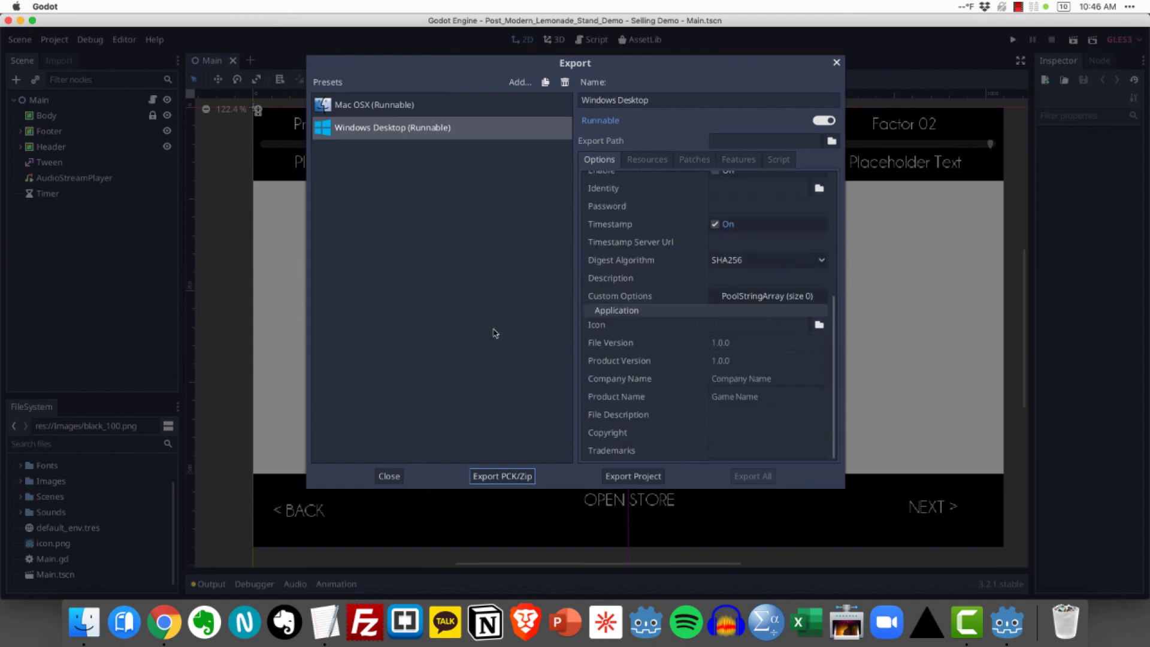
Export the Windows build to the Desktop as Lemonade Stand.exe and close the export settings
{"action": "left_click", "coordinate": [637, 478]}
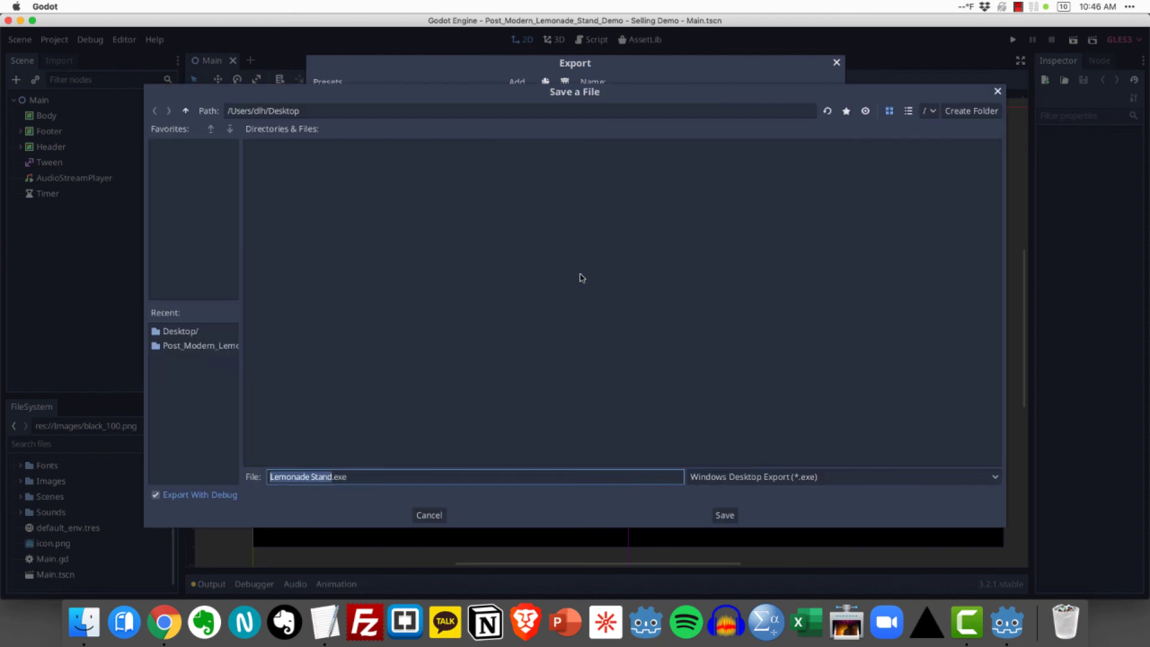
{"action": "left_click", "coordinate": [372, 479]}
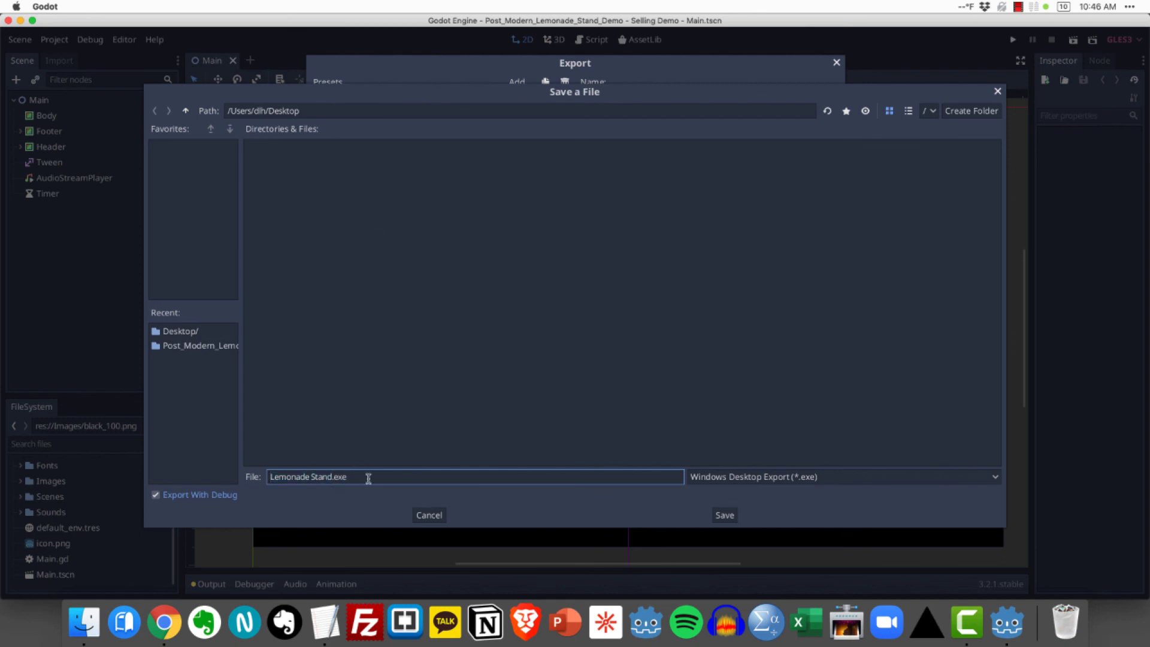
{"action": "left_click", "coordinate": [725, 516]}
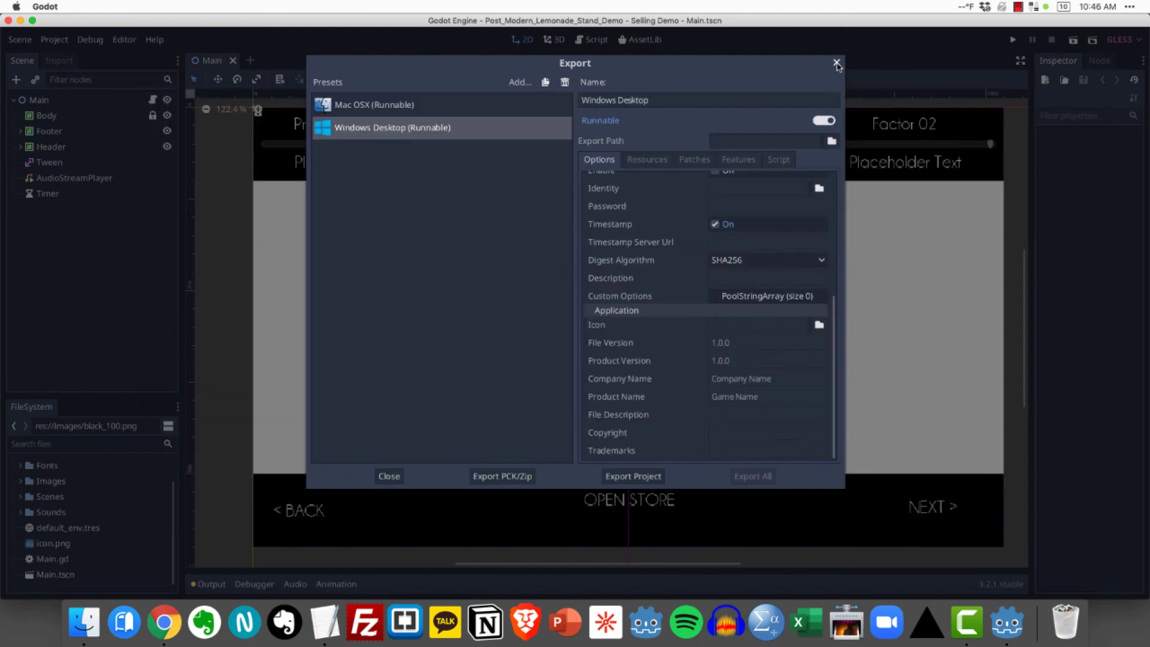
{"action": "left_click", "coordinate": [837, 63]}
Quit Godot and arrange Lemonade Stand.exe and Lemonade Stand.pck side by side near the desktop's top-left
{"action": "left_click", "coordinate": [21, 21]}
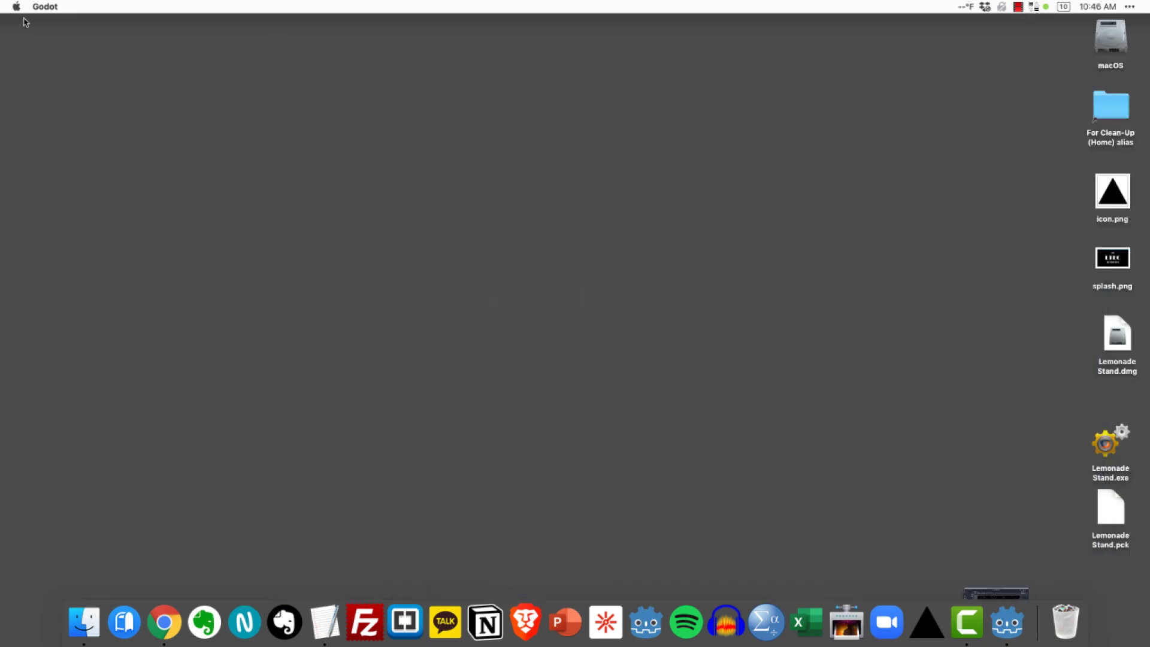
{"action": "left_click_drag", "start_coordinate": [1110, 451], "coordinate": [373, 68]}
{"action": "left_click", "coordinate": [650, 261]}
{"action": "left_click_drag", "start_coordinate": [1101, 511], "coordinate": [442, 77]}
{"action": "left_click", "coordinate": [455, 135]}
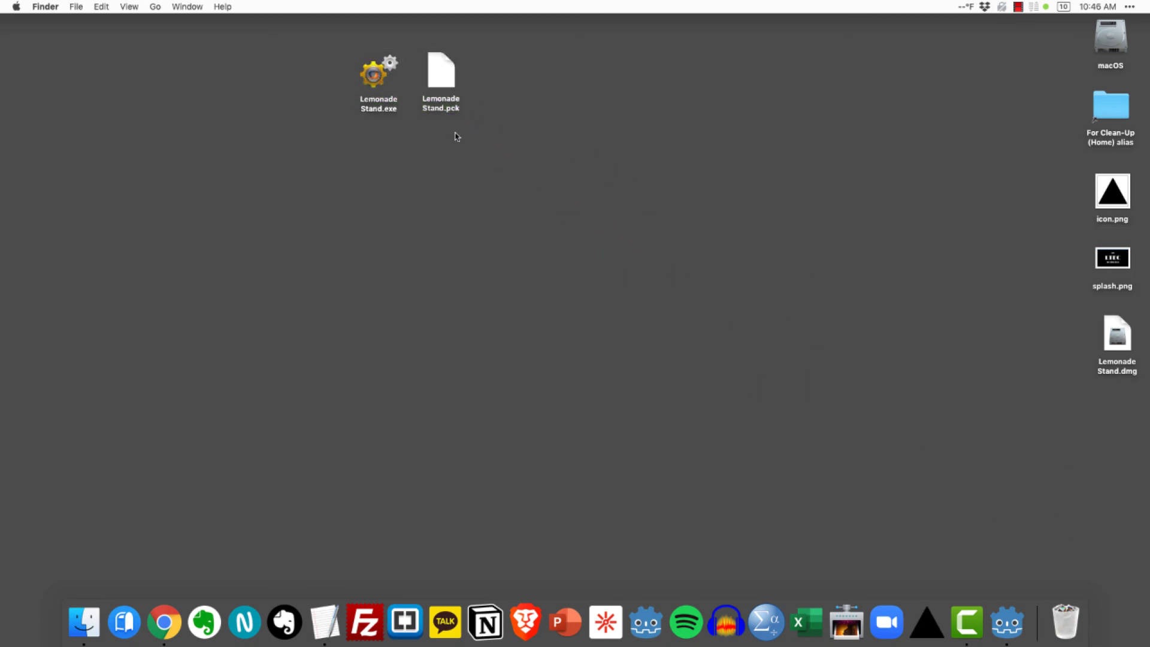
{"action": "left_click_drag", "start_coordinate": [553, 159], "coordinate": [323, 41]}
{"action": "left_click", "coordinate": [451, 192]}
{"action": "left_click", "coordinate": [444, 77]}
{"action": "left_click", "coordinate": [595, 158]}
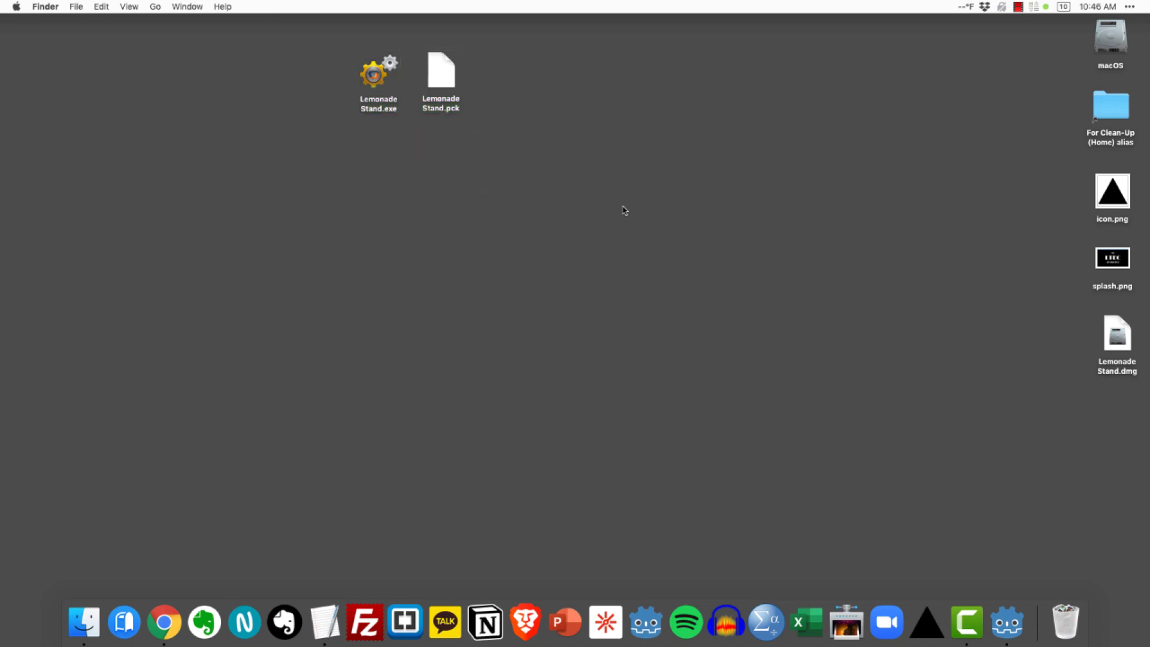